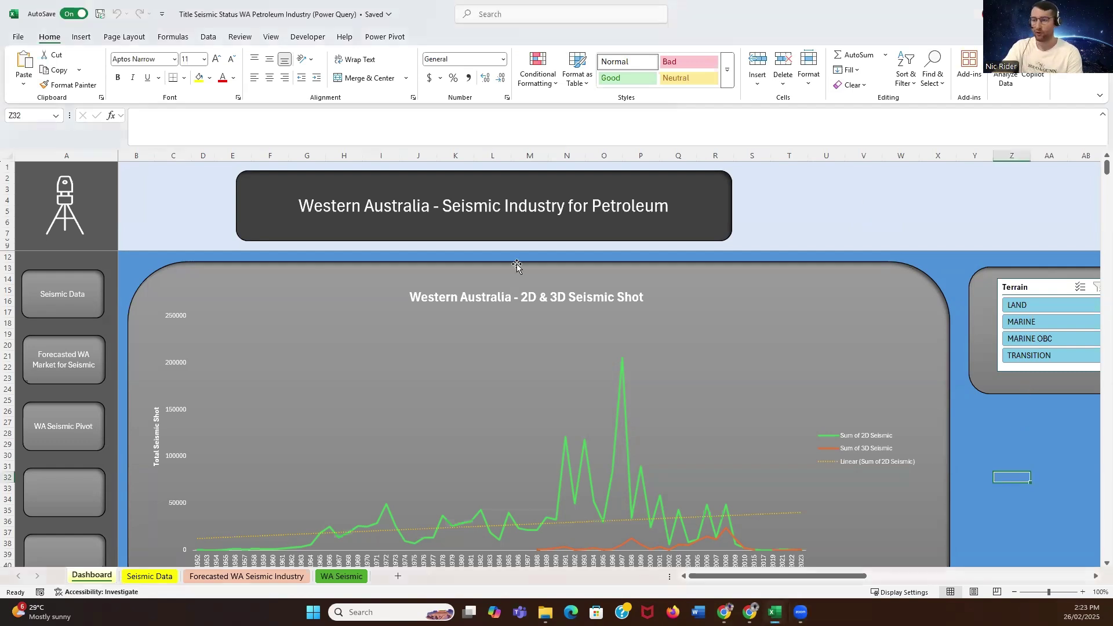
Step: Examine the Western Australia 2D & 3D Seismic Shot chart for all terrains and read the value at its highest 2D peak
{"action": "scroll", "coordinate": [953, 302], "scroll_direction": "down", "scroll_amount": 1}
{"action": "scroll", "coordinate": [951, 302], "scroll_direction": "down", "scroll_amount": 1}
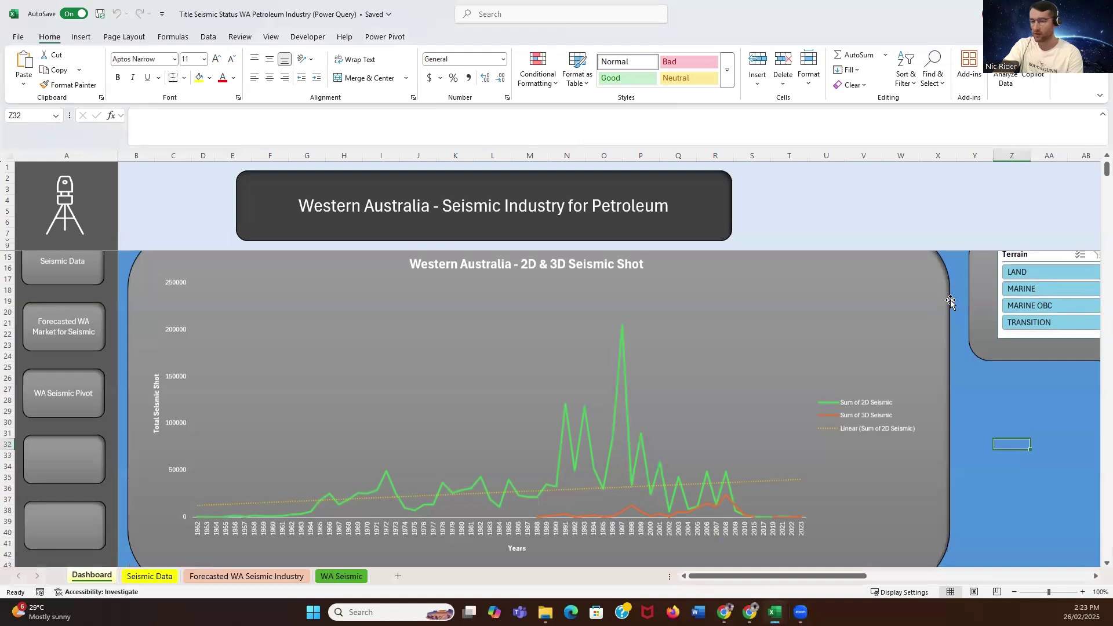
{"action": "scroll", "coordinate": [950, 301], "scroll_direction": "up", "scroll_amount": 1}
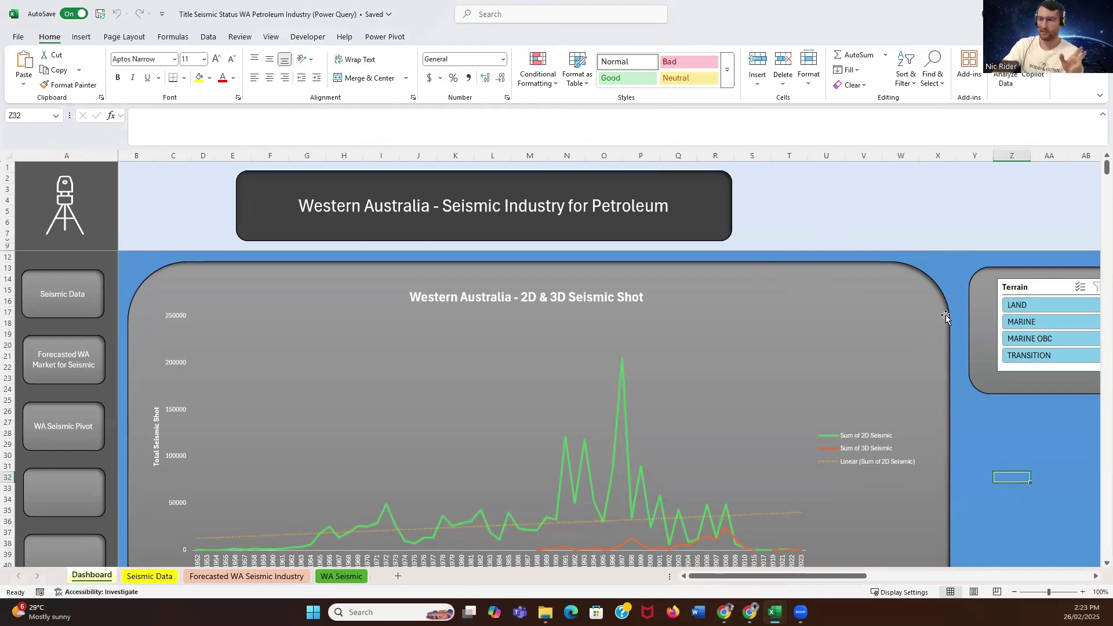
{"action": "scroll", "coordinate": [951, 315], "scroll_direction": "down", "scroll_amount": 1}
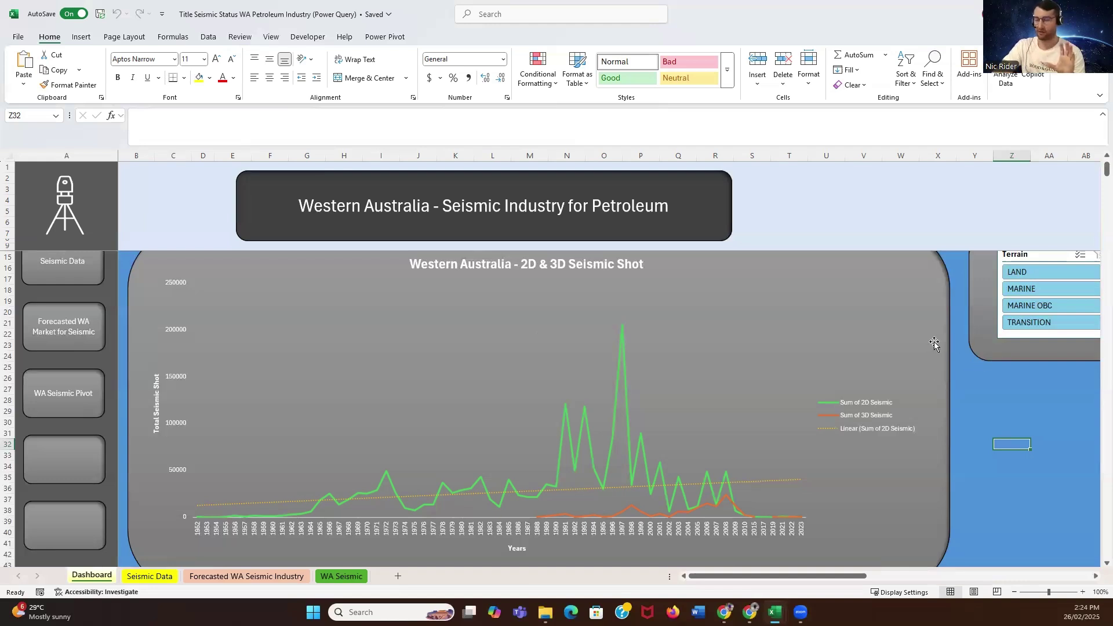
{"action": "scroll", "coordinate": [945, 339], "scroll_direction": "up", "scroll_amount": 1}
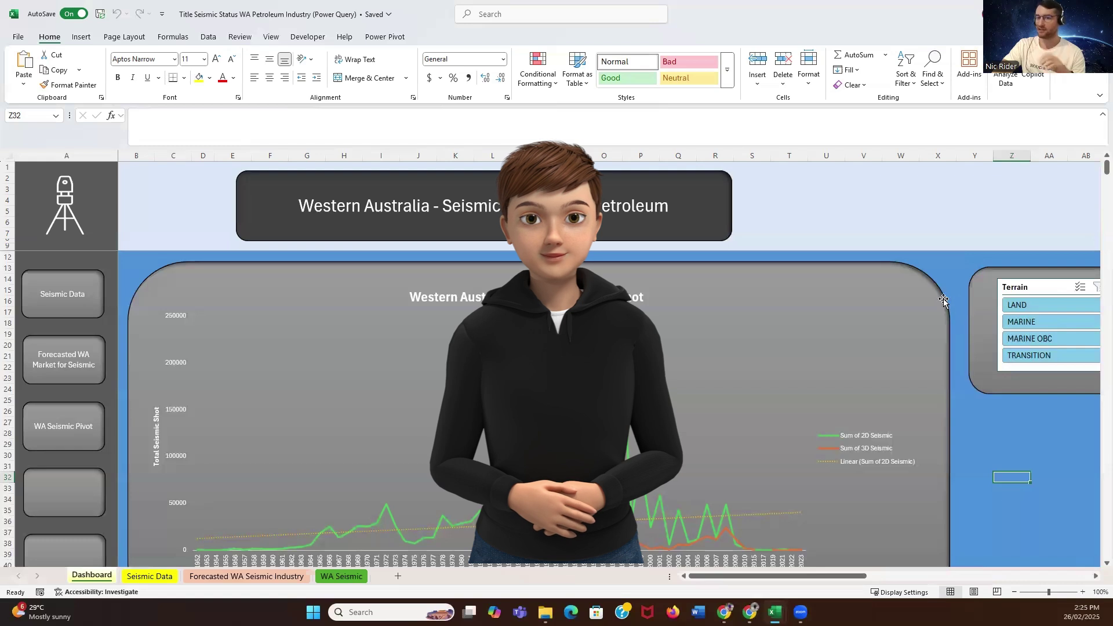
{"action": "left_click", "coordinate": [957, 282]}
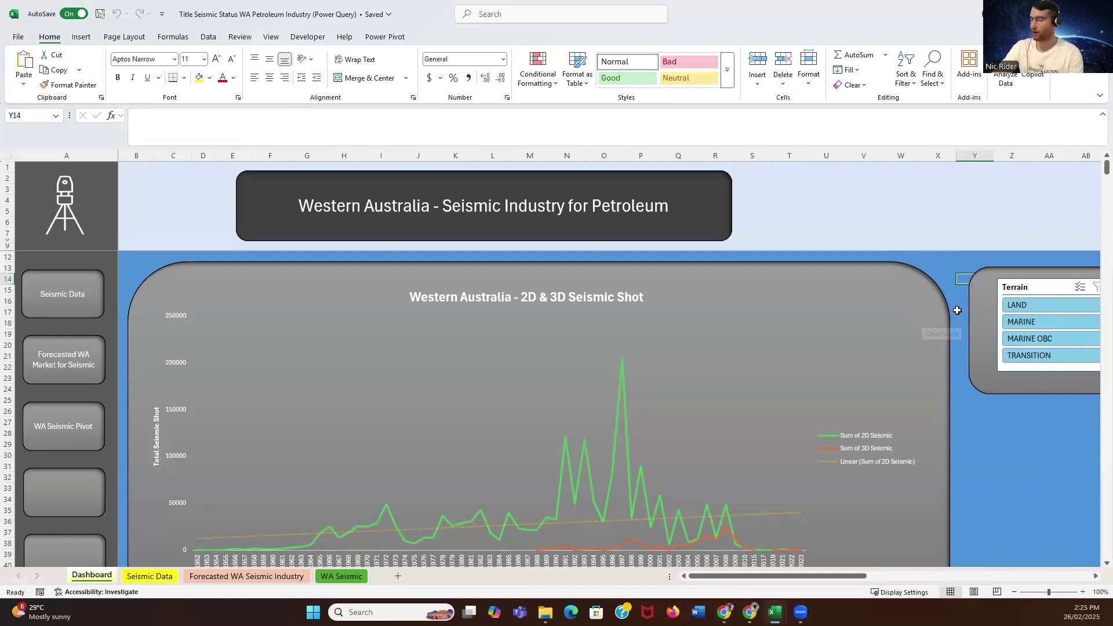
{"action": "scroll", "coordinate": [974, 400], "scroll_direction": "down", "scroll_amount": 3}
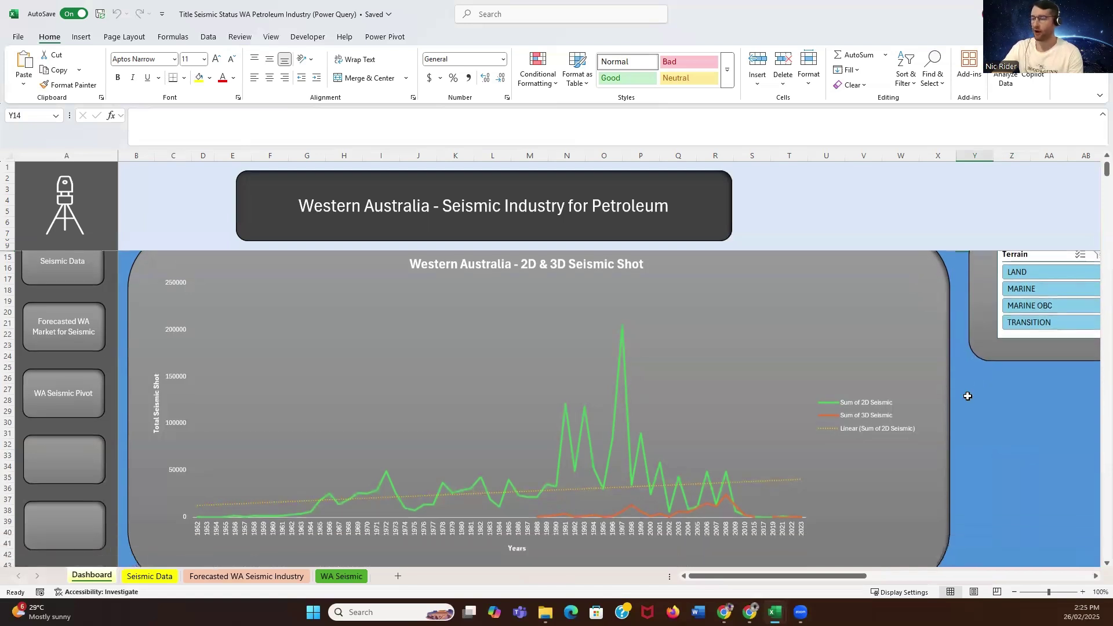
{"action": "scroll", "coordinate": [974, 406], "scroll_direction": "up", "scroll_amount": 2}
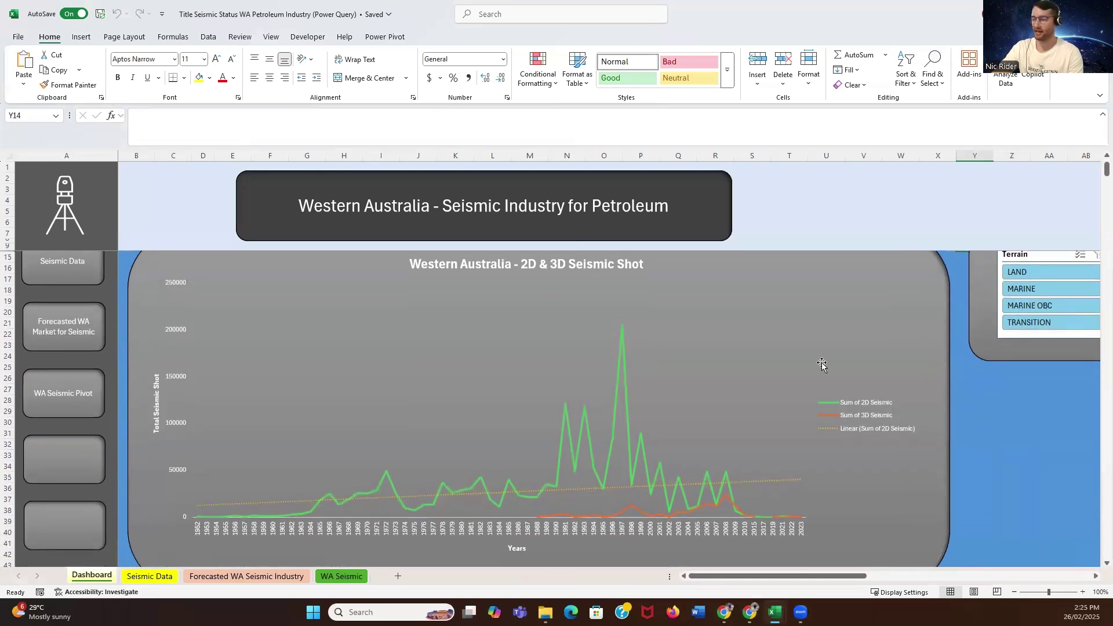
{"action": "scroll", "coordinate": [822, 364], "scroll_direction": "down", "scroll_amount": 1}
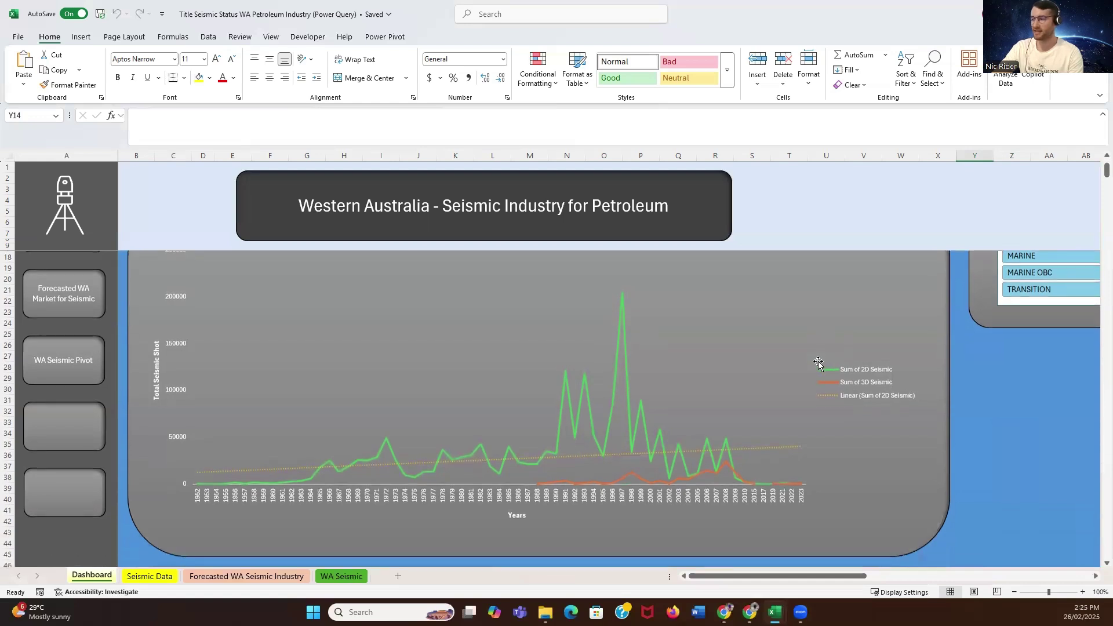
{"action": "scroll", "coordinate": [818, 363], "scroll_direction": "up", "scroll_amount": 1}
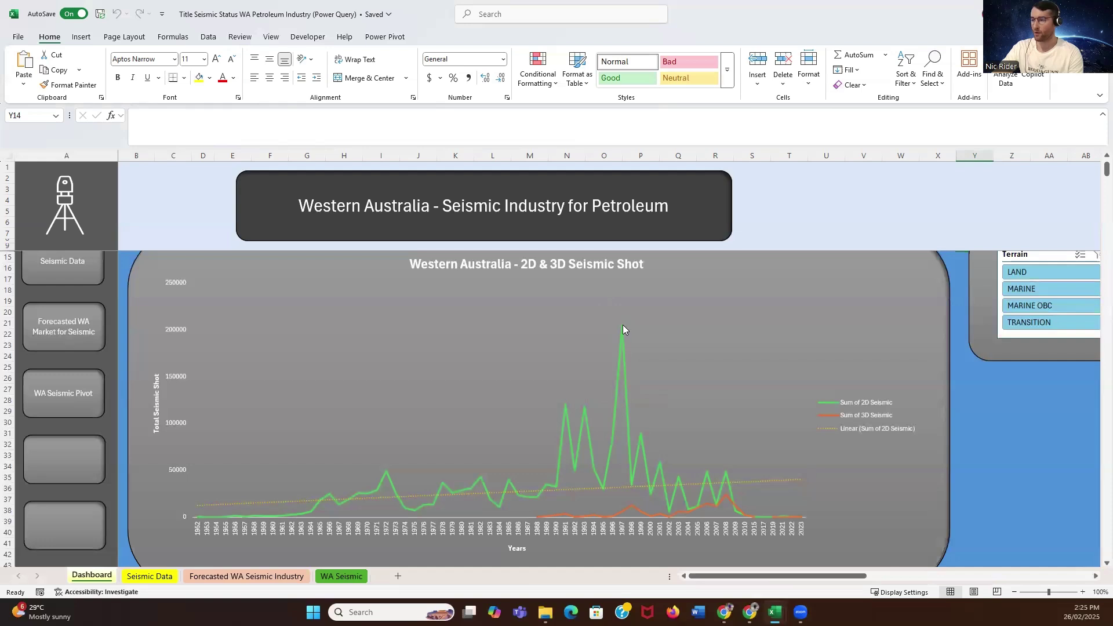
{"action": "mouse_move", "coordinate": [623, 329]}
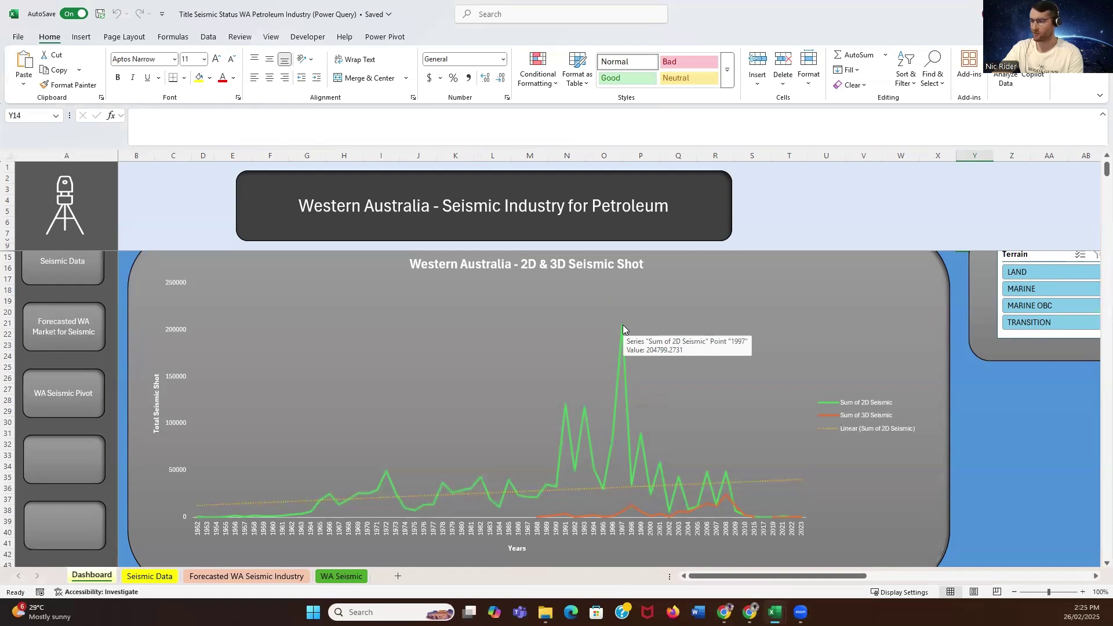
{"action": "scroll", "coordinate": [622, 324], "scroll_direction": "down", "scroll_amount": 2}
{"action": "scroll", "coordinate": [623, 348], "scroll_direction": "up", "scroll_amount": 3}
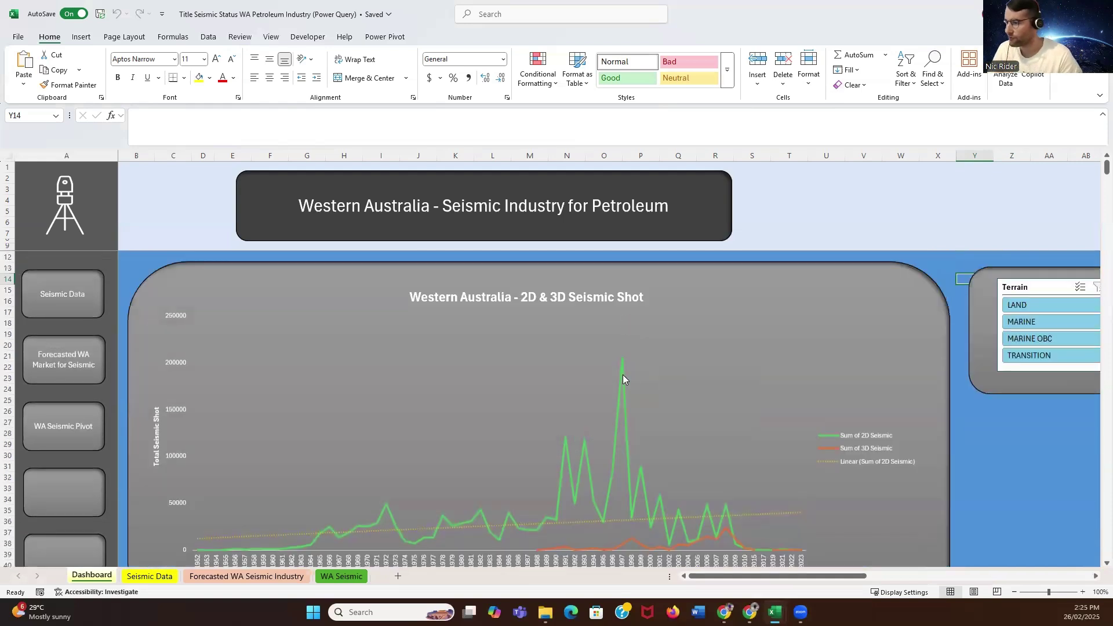
{"action": "mouse_move", "coordinate": [620, 357]}
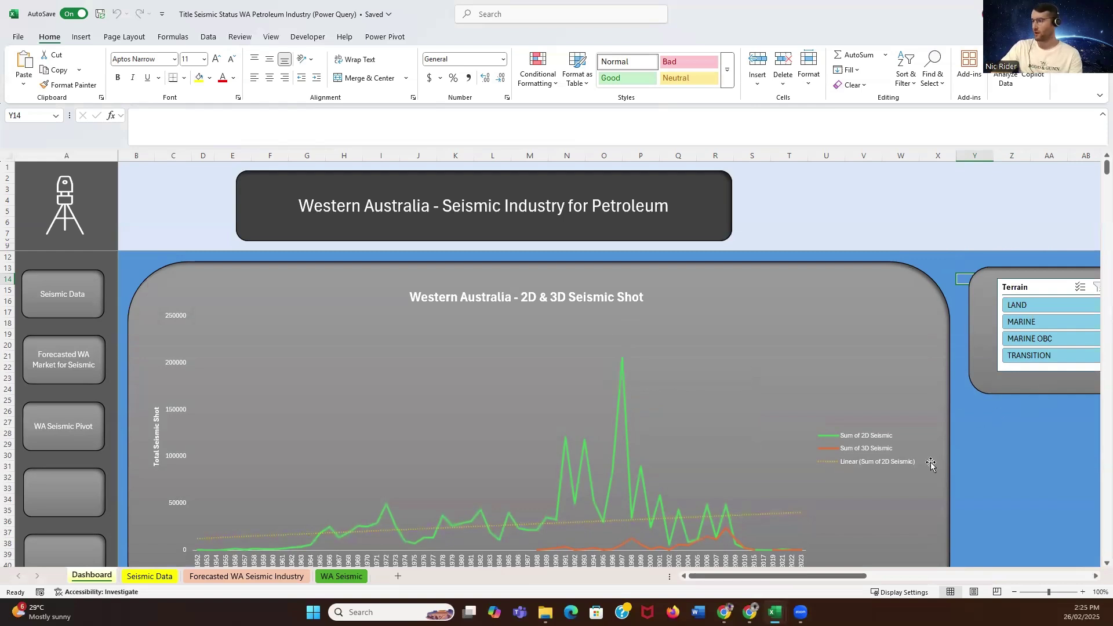
{"action": "scroll", "coordinate": [928, 467], "scroll_direction": "down", "scroll_amount": 3}
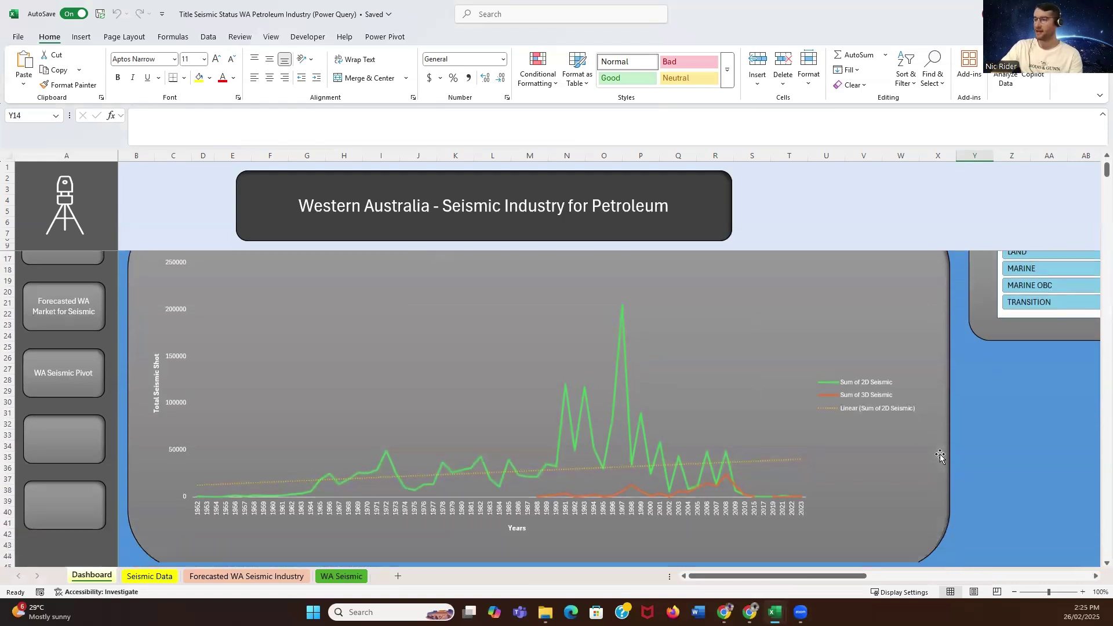
{"action": "scroll", "coordinate": [940, 458], "scroll_direction": "up", "scroll_amount": 3}
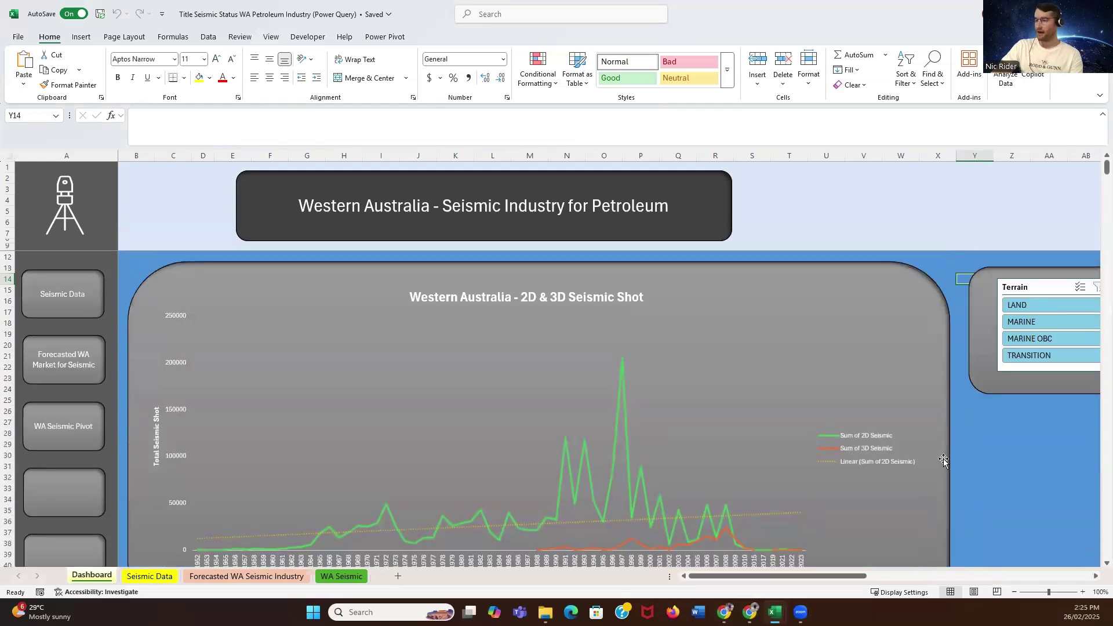
Step: Filter the seismic shot chart to the LAND terrain and read the values at its two highest 2D peaks
{"action": "left_click_drag", "start_coordinate": [786, 578], "coordinate": [792, 578]}
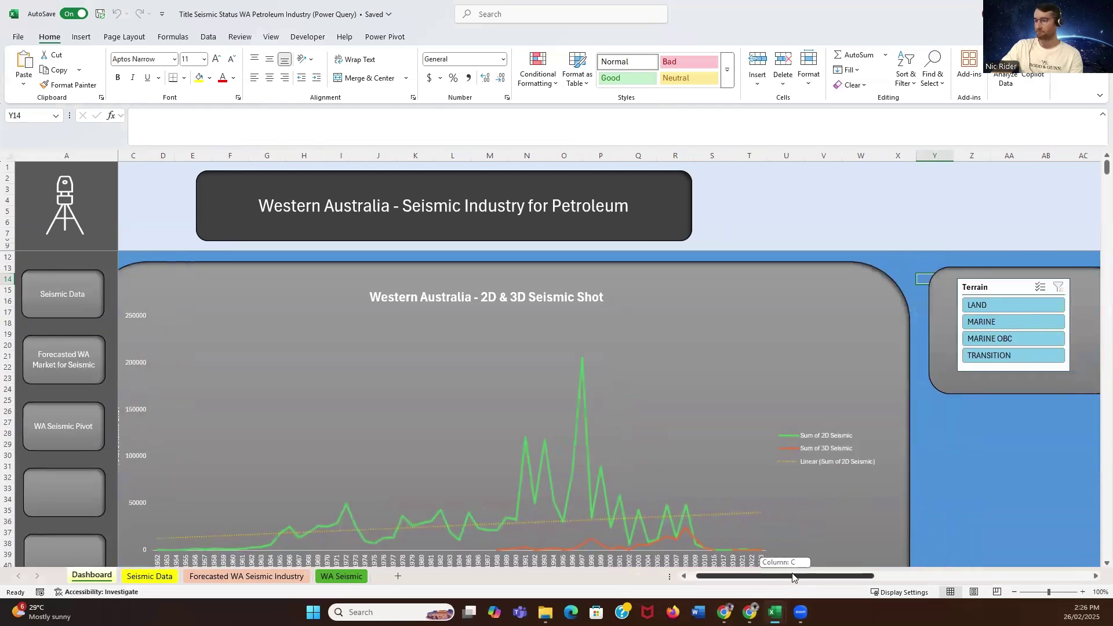
{"action": "left_click", "coordinate": [983, 308]}
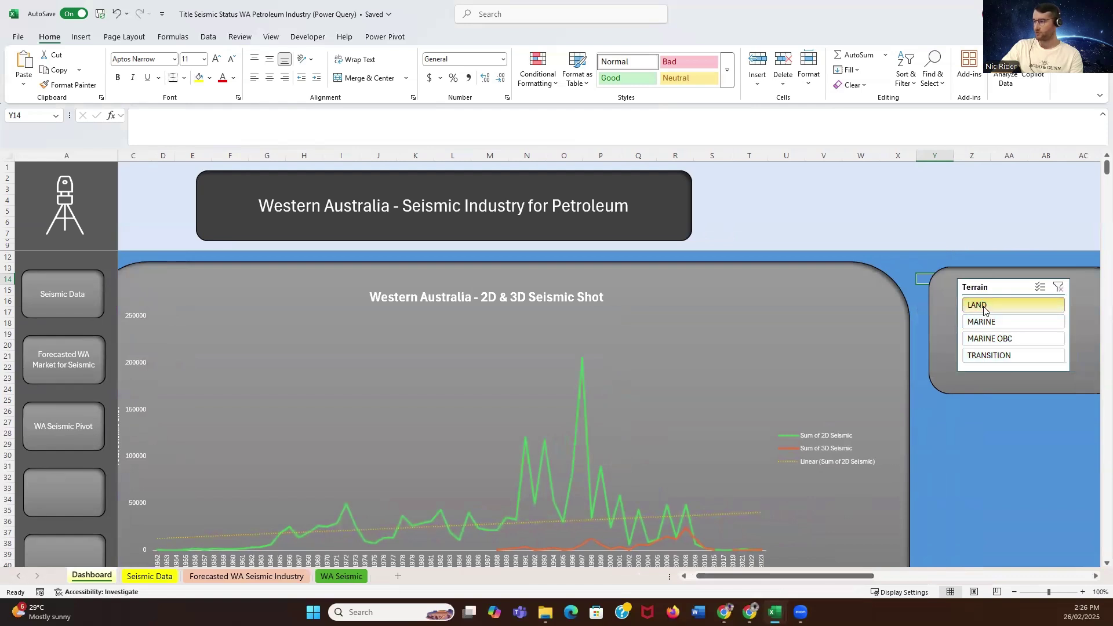
{"action": "scroll", "coordinate": [694, 455], "scroll_direction": "down", "scroll_amount": 1}
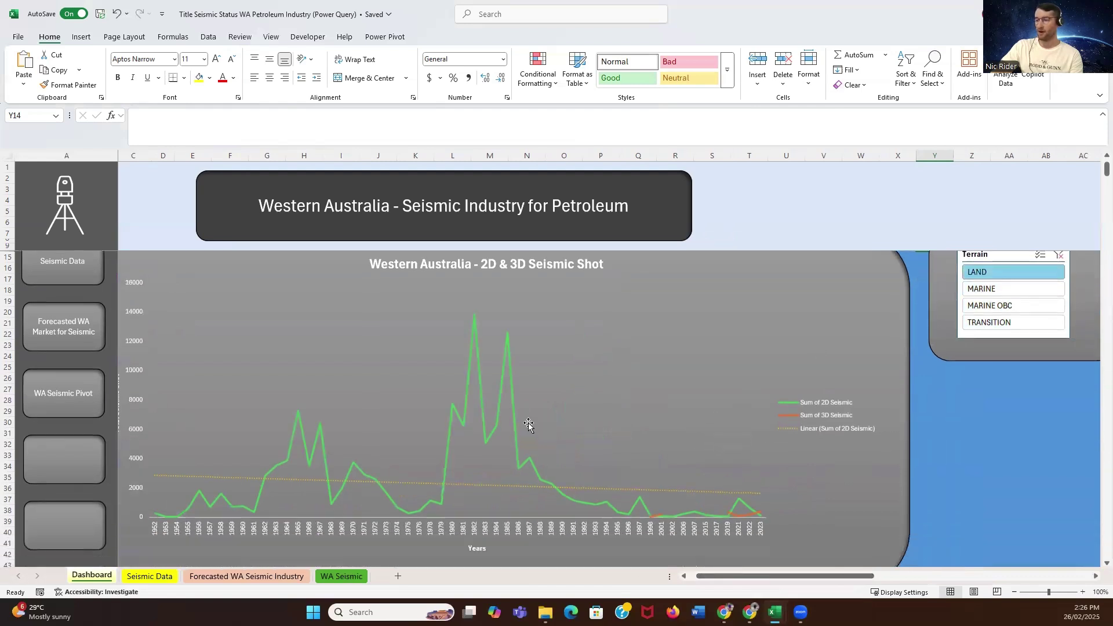
{"action": "left_click_drag", "start_coordinate": [713, 578], "coordinate": [695, 579]}
{"action": "scroll", "coordinate": [776, 467], "scroll_direction": "up", "scroll_amount": 1}
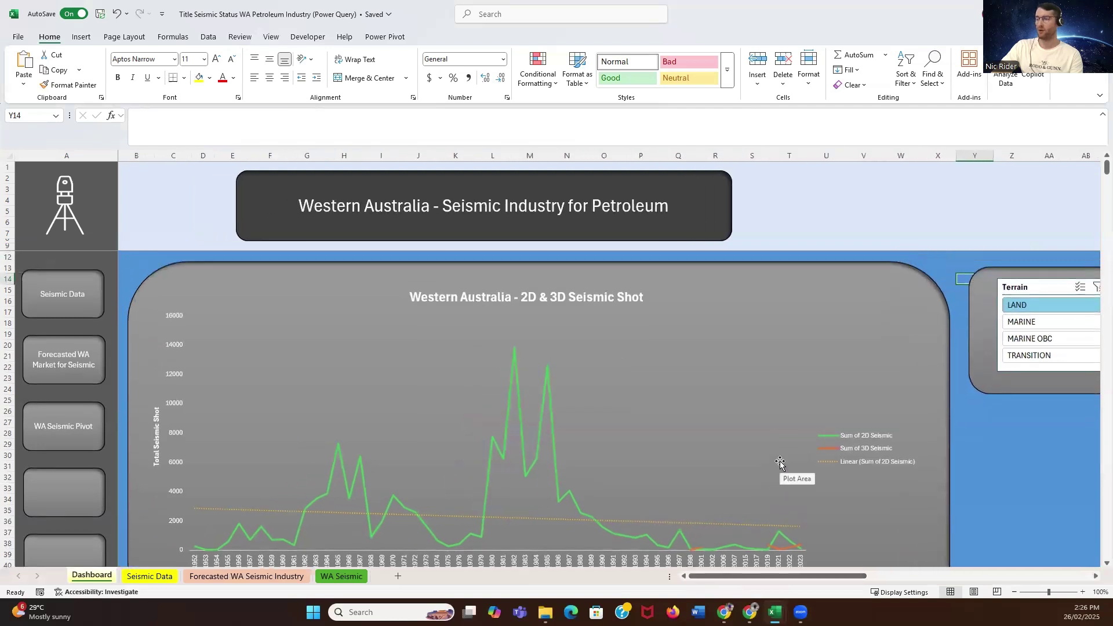
{"action": "scroll", "coordinate": [729, 416], "scroll_direction": "down", "scroll_amount": 1}
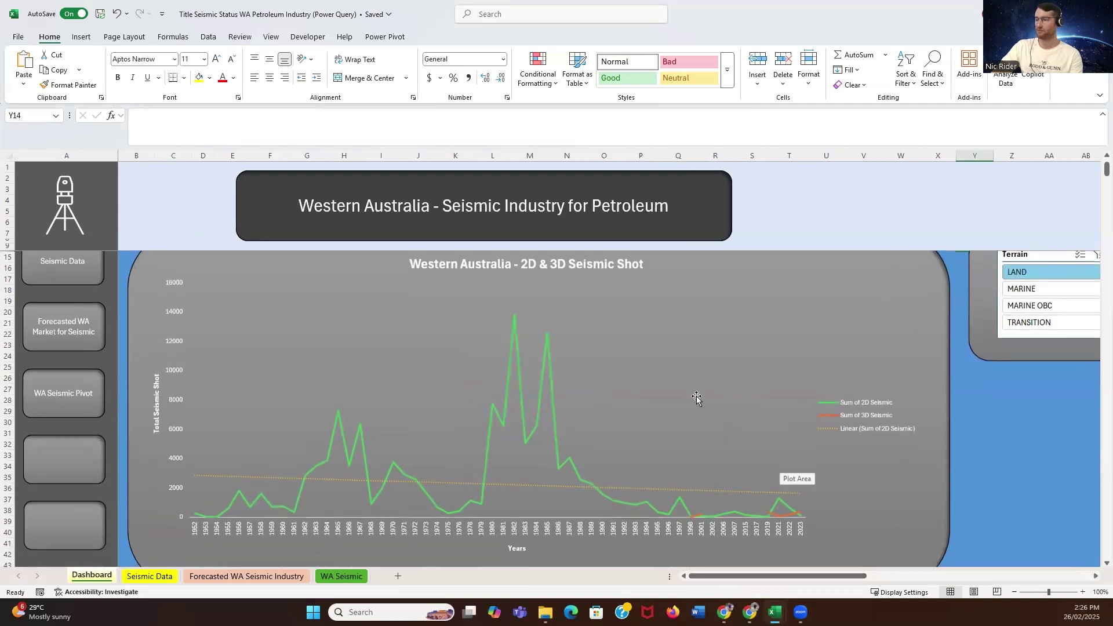
{"action": "mouse_move", "coordinate": [512, 318]}
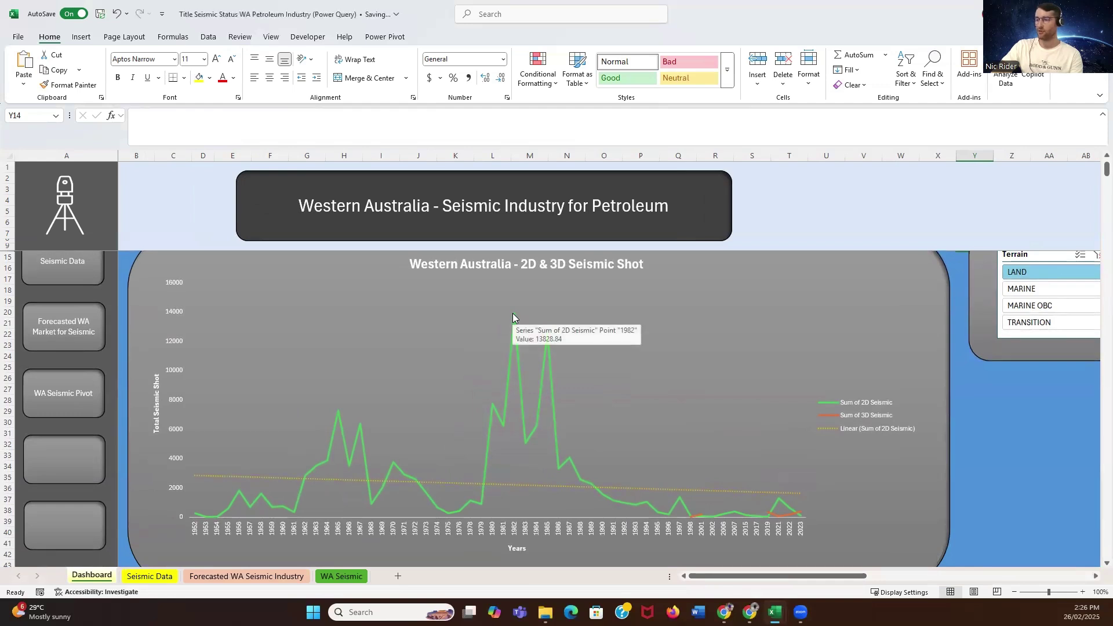
{"action": "mouse_move", "coordinate": [546, 334]}
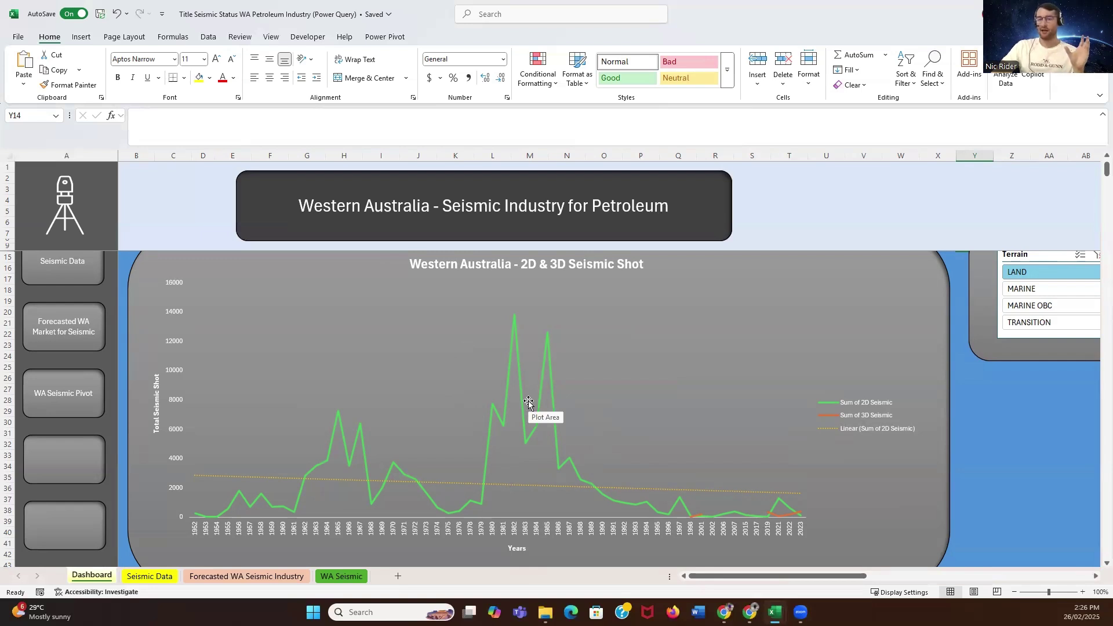
{"action": "mouse_move", "coordinate": [513, 334]}
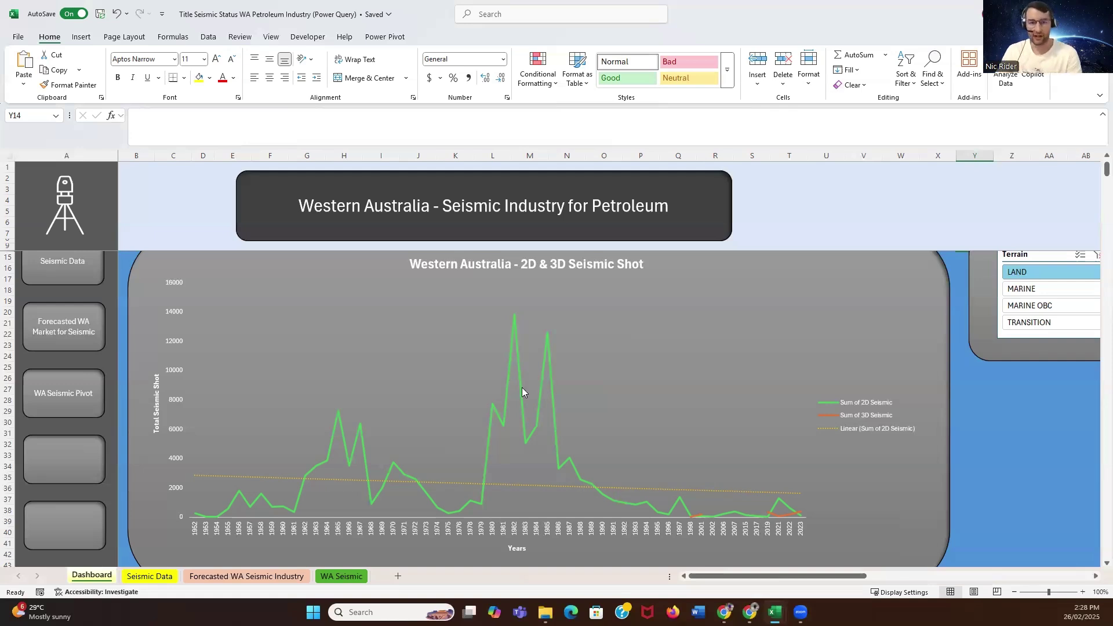
Step: Switch the Terrain filter to MARINE and read the values at the chart's main 2D seismic peaks
{"action": "scroll", "coordinate": [994, 430], "scroll_direction": "down", "scroll_amount": 2}
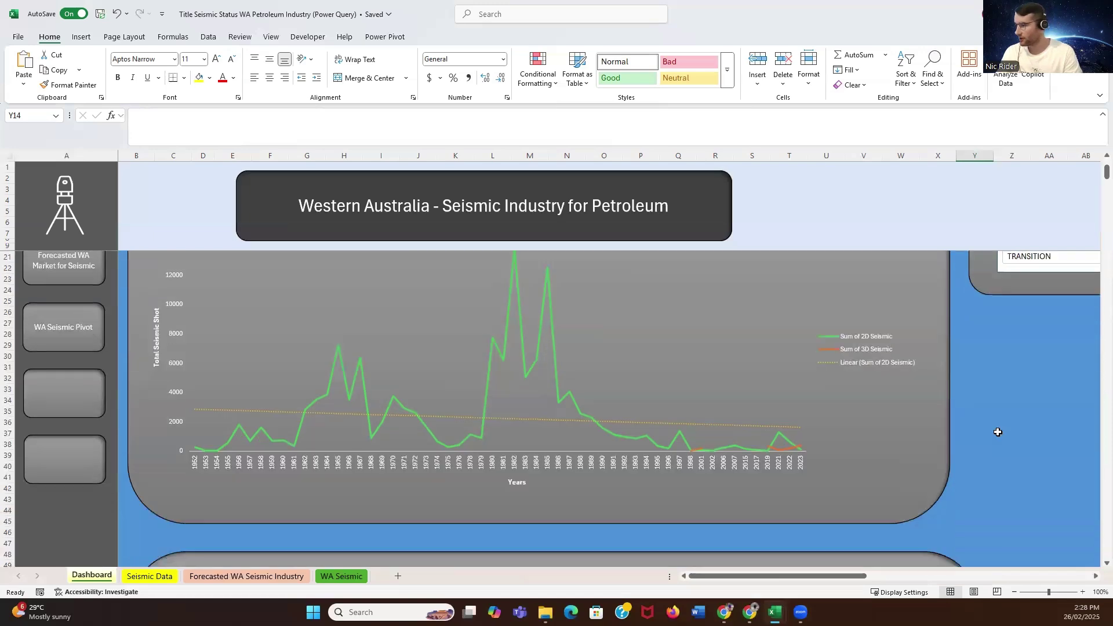
{"action": "scroll", "coordinate": [994, 429], "scroll_direction": "up", "scroll_amount": 3}
{"action": "left_click", "coordinate": [1054, 319]}
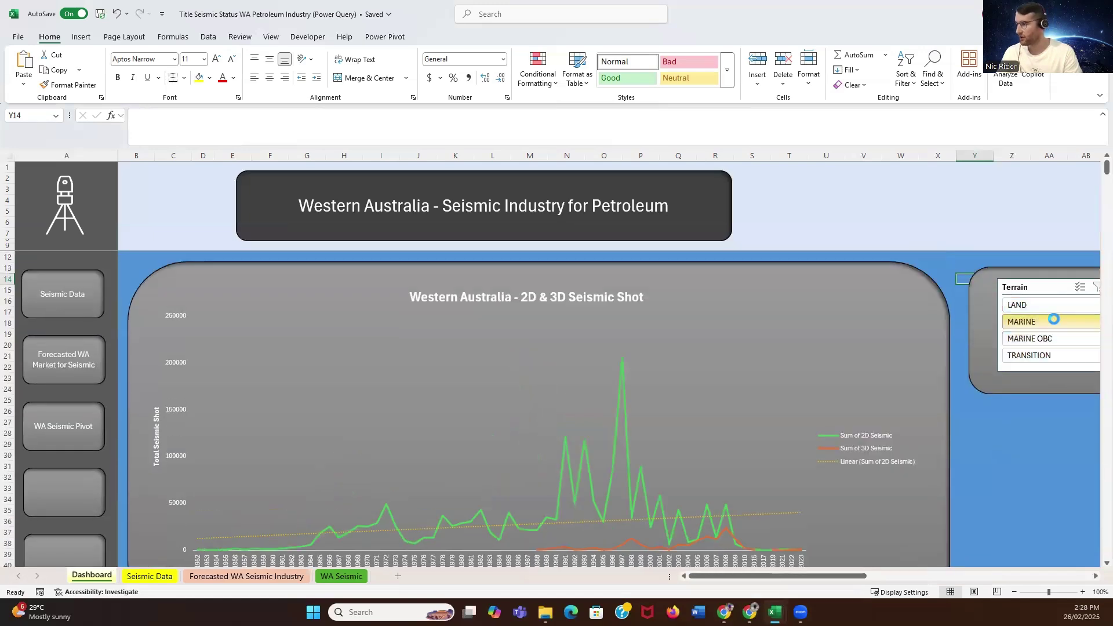
{"action": "scroll", "coordinate": [881, 380], "scroll_direction": "down", "scroll_amount": 1}
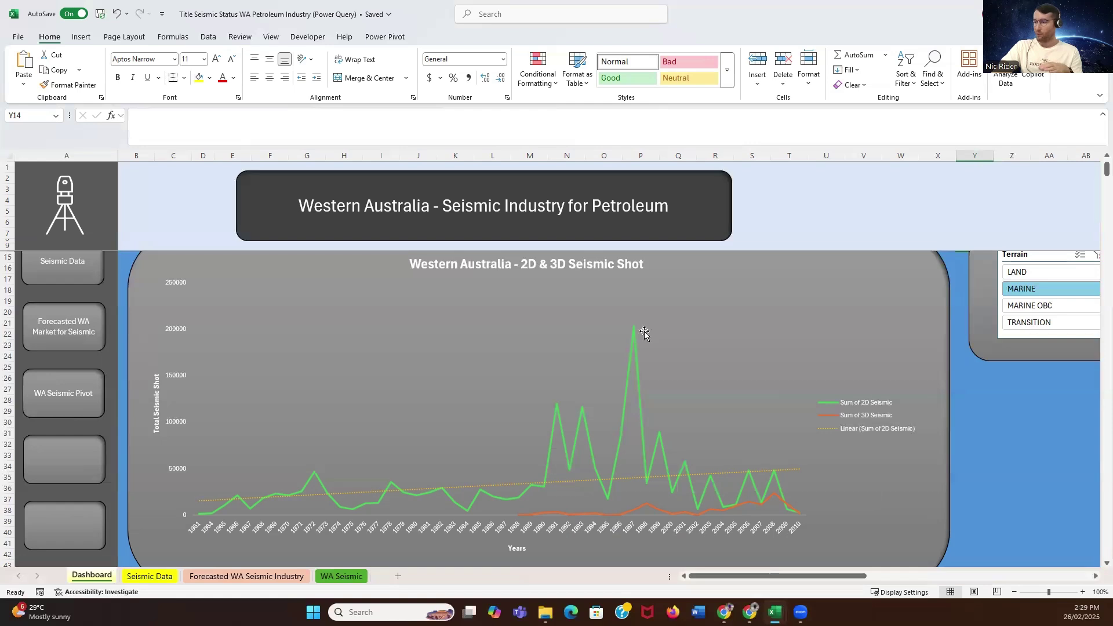
{"action": "mouse_move", "coordinate": [633, 327]}
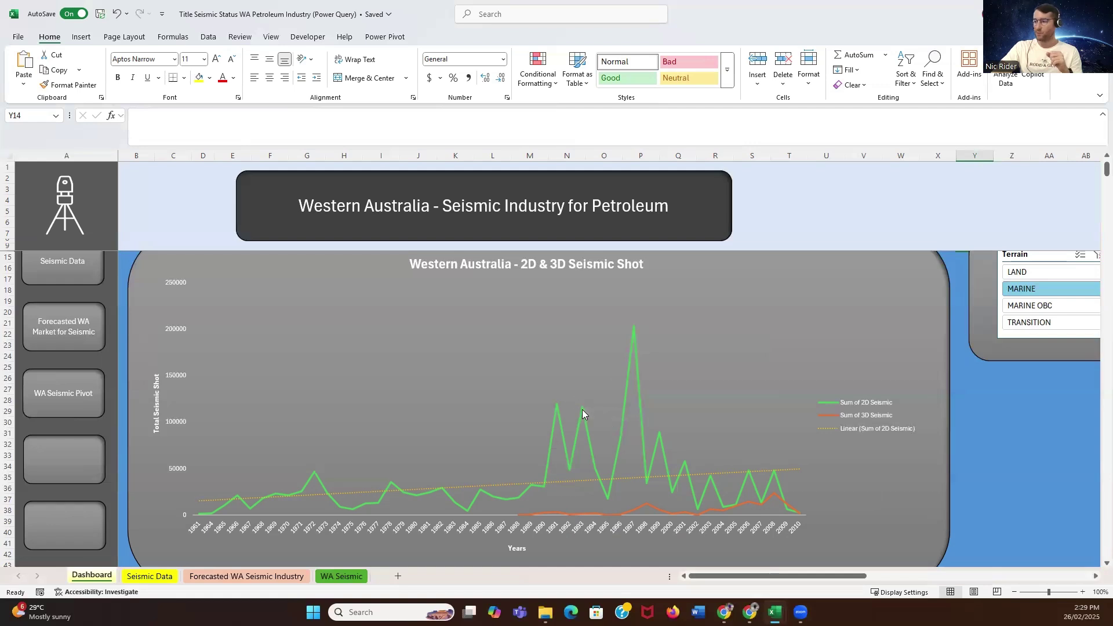
{"action": "mouse_move", "coordinate": [583, 407]}
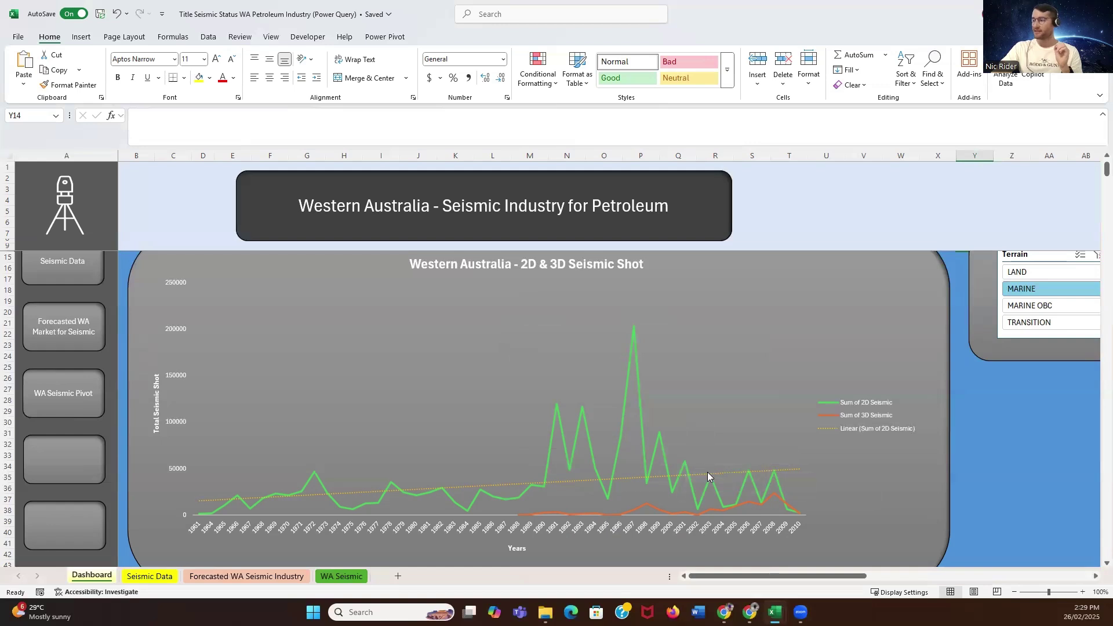
Step: Clear the Terrain filter so the 2D & 3D Seismic Shot chart covers every terrain
{"action": "scroll", "coordinate": [1077, 345], "scroll_direction": "up", "scroll_amount": 1}
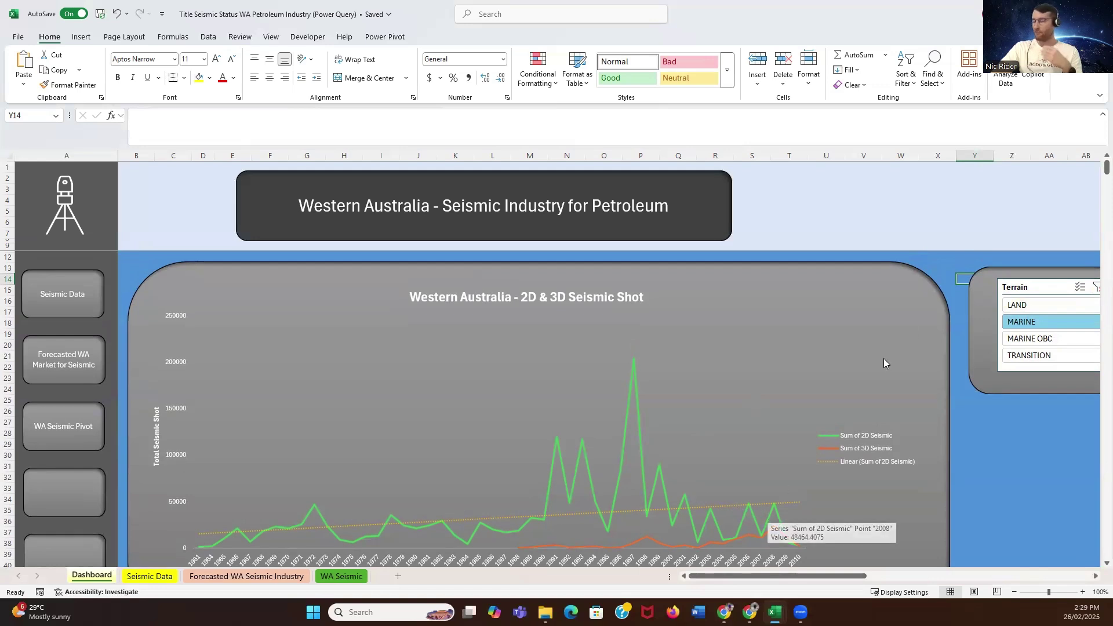
{"action": "left_click", "coordinate": [1094, 287]}
{"action": "scroll", "coordinate": [893, 336], "scroll_direction": "down", "scroll_amount": 10}
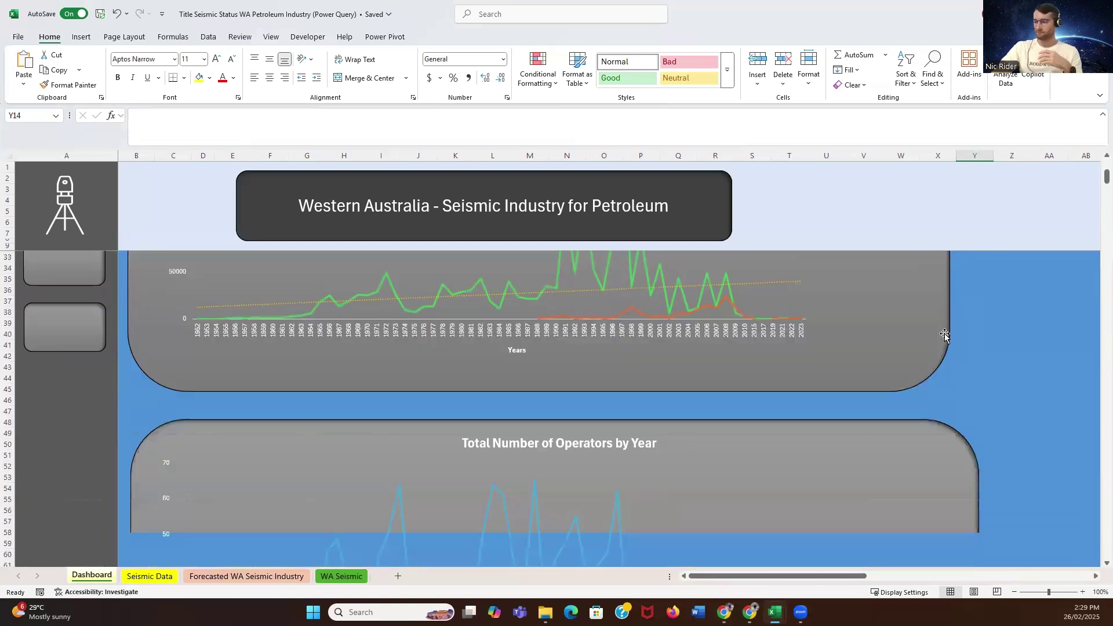
Step: Examine the Total Number of Operators by Year chart and its trendline, reading the values at its highest peaks
{"action": "scroll", "coordinate": [951, 333], "scroll_direction": "down", "scroll_amount": 1}
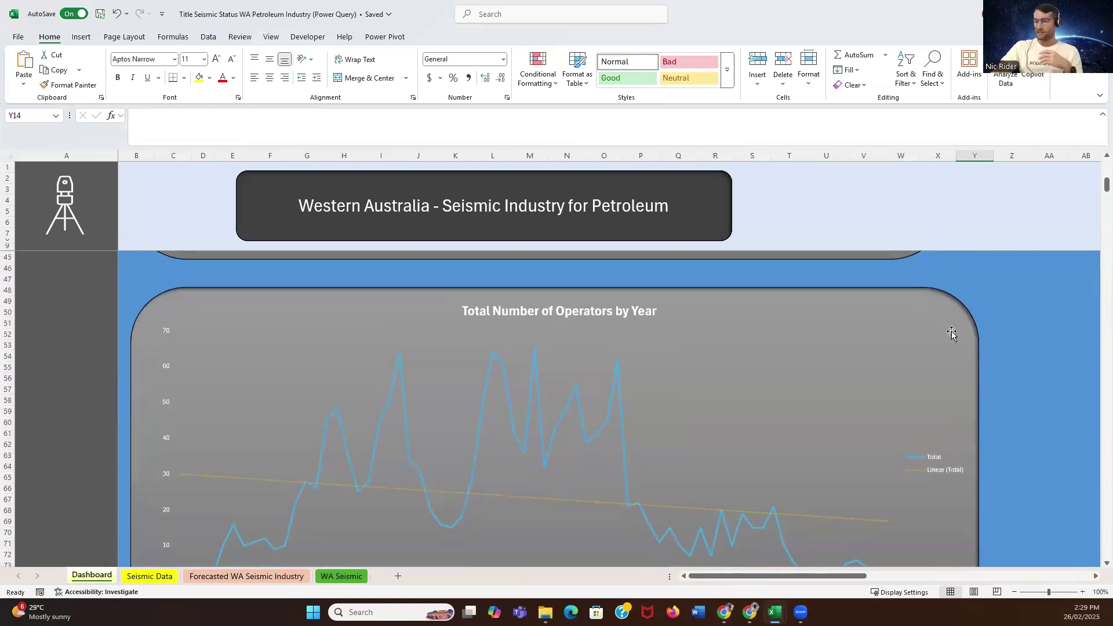
{"action": "scroll", "coordinate": [953, 334], "scroll_direction": "down", "scroll_amount": 2}
{"action": "scroll", "coordinate": [953, 335], "scroll_direction": "up", "scroll_amount": 1}
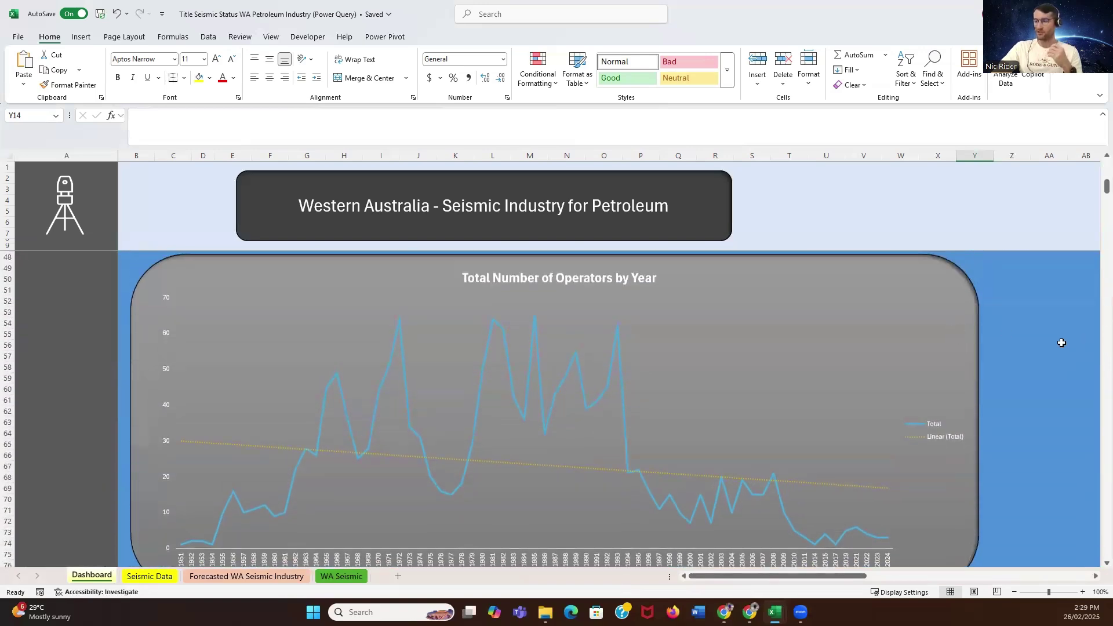
{"action": "scroll", "coordinate": [1061, 341], "scroll_direction": "down", "scroll_amount": 1}
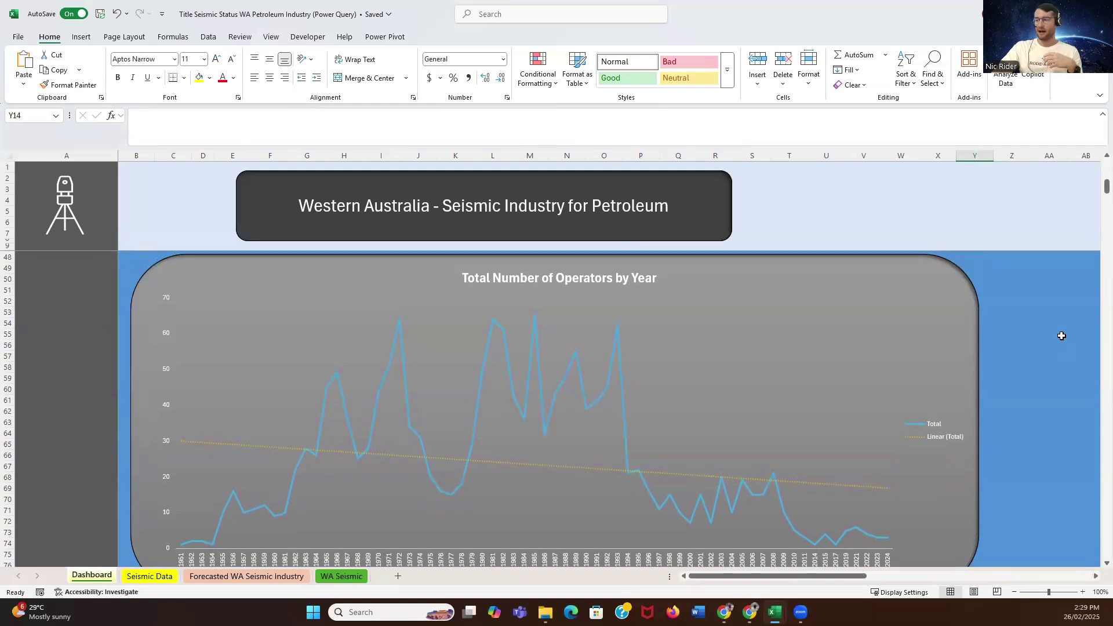
{"action": "left_click", "coordinate": [653, 278]}
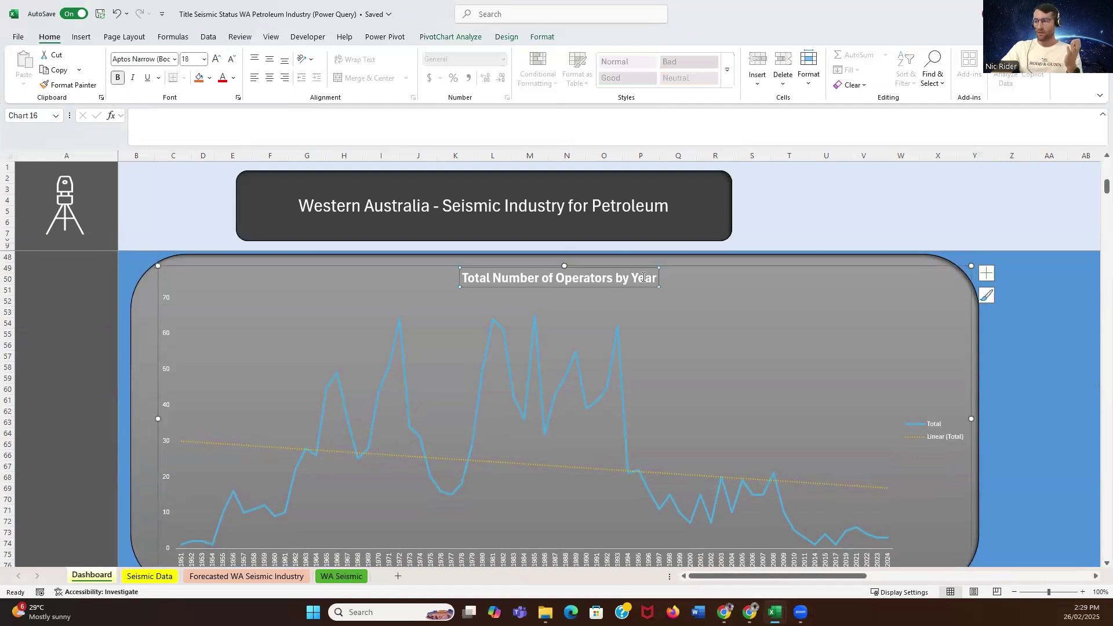
{"action": "left_click", "coordinate": [1046, 342]}
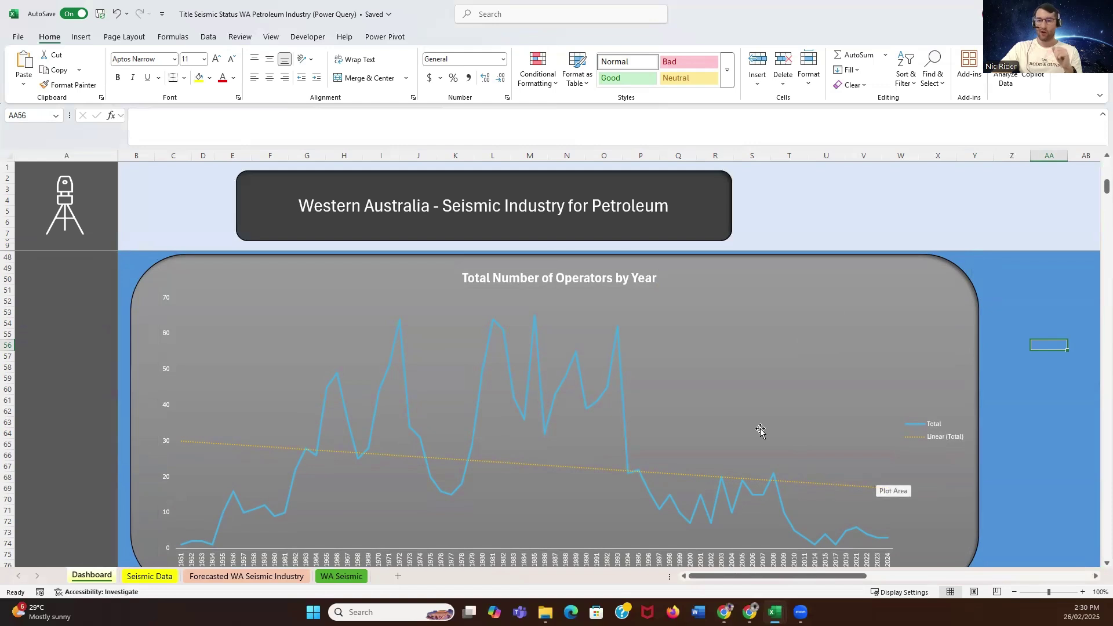
{"action": "scroll", "coordinate": [768, 424], "scroll_direction": "down", "scroll_amount": 1}
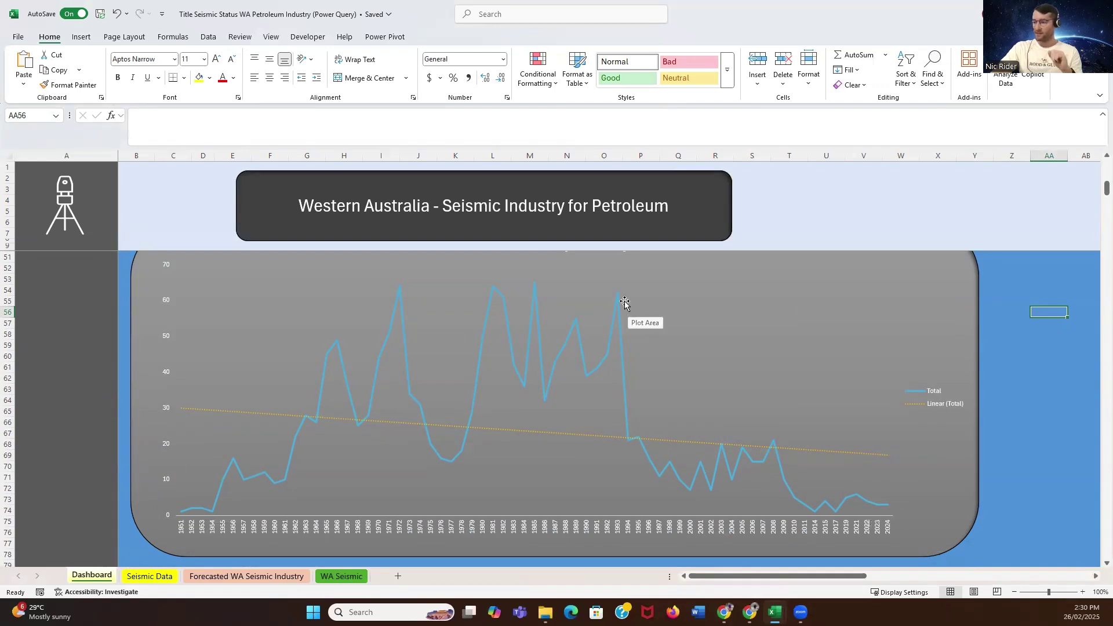
{"action": "mouse_move", "coordinate": [617, 299]}
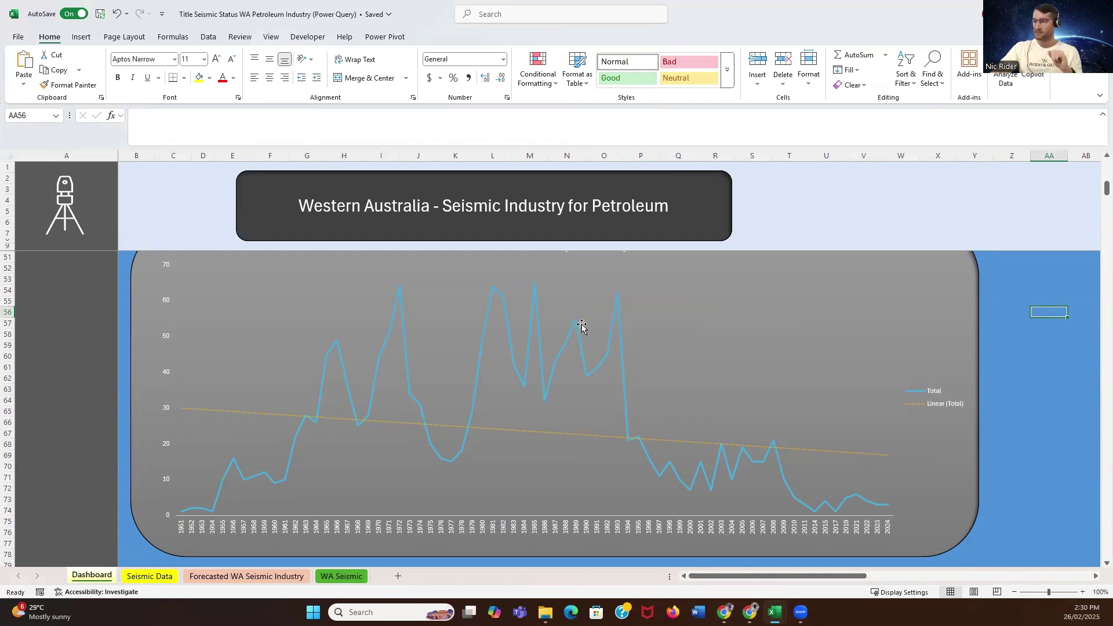
{"action": "mouse_move", "coordinate": [534, 281]}
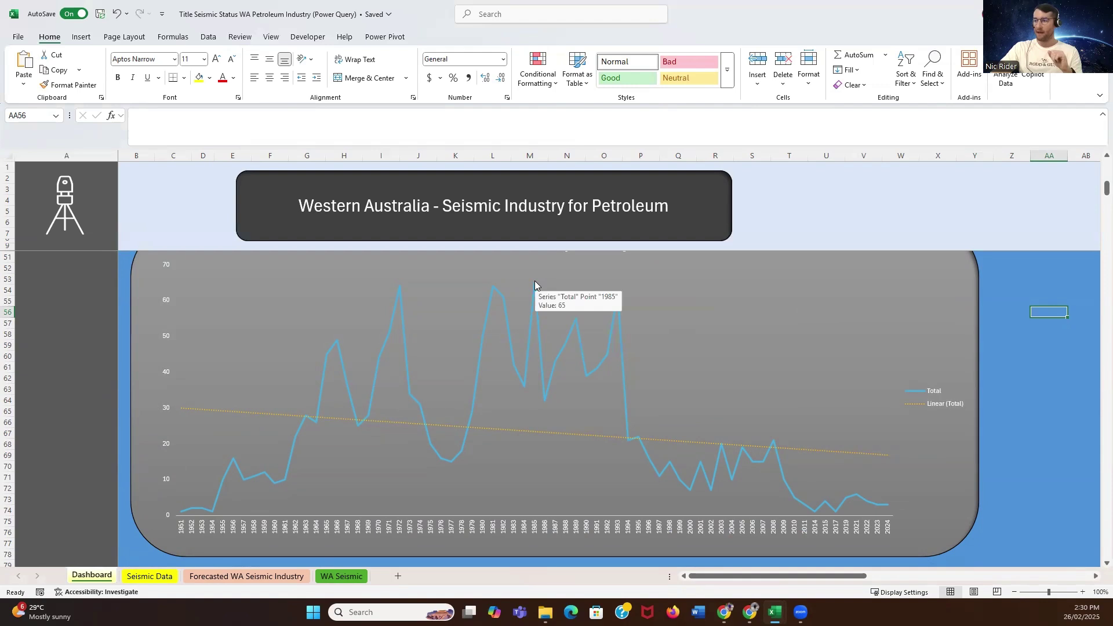
{"action": "mouse_move", "coordinate": [491, 288]}
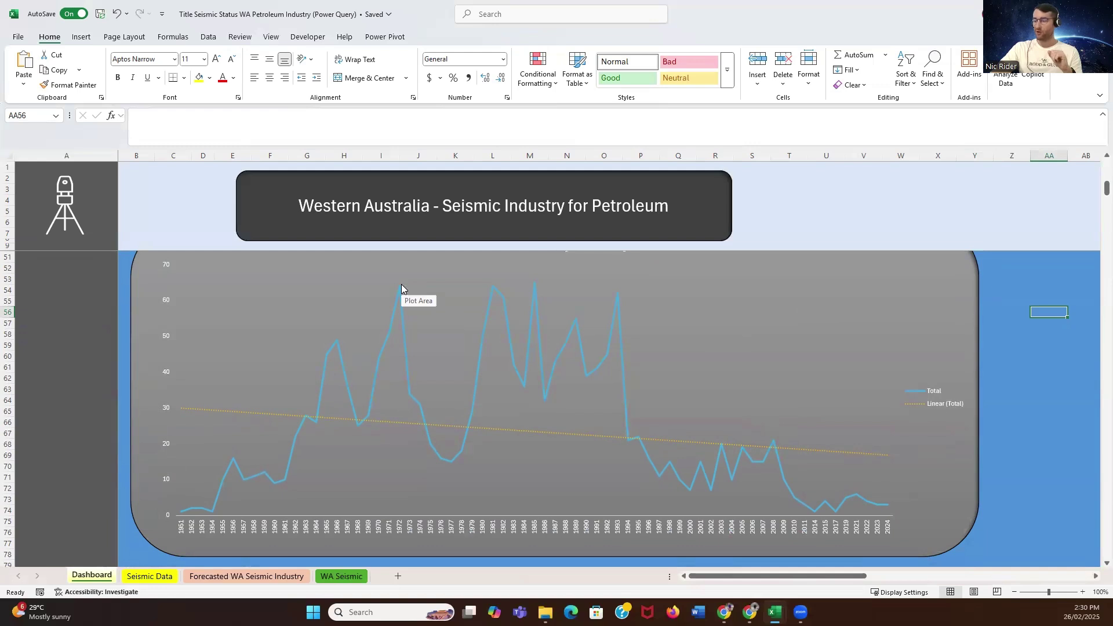
{"action": "scroll", "coordinate": [1001, 391], "scroll_direction": "up", "scroll_amount": 2}
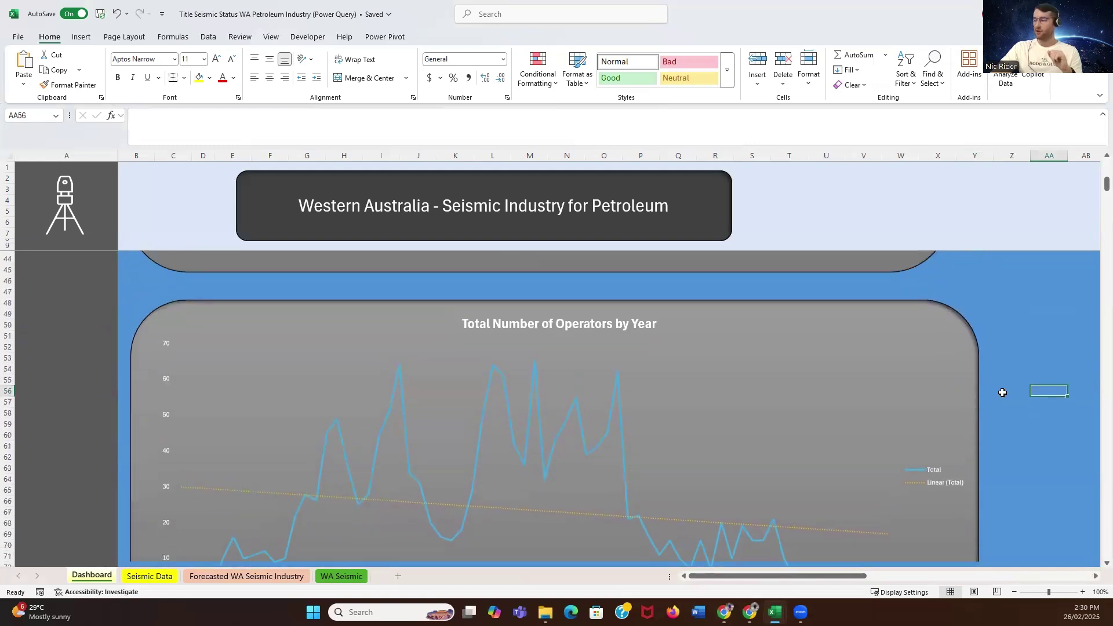
{"action": "scroll", "coordinate": [1002, 392], "scroll_direction": "down", "scroll_amount": 2}
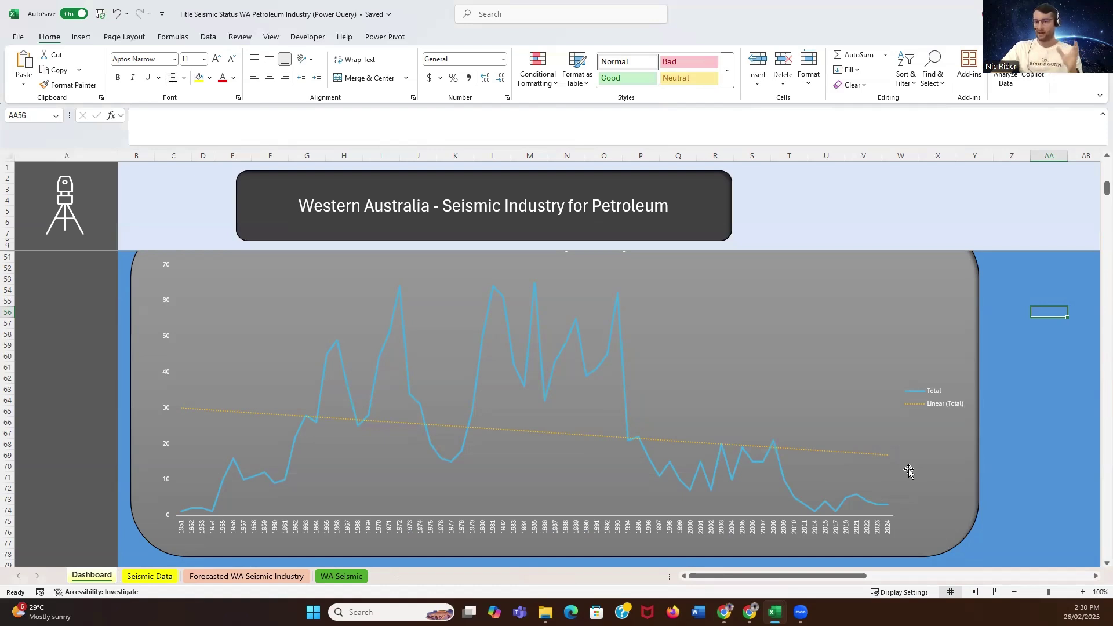
Step: Examine the Total Seismic Contracts by Year chart and look through the names in its Contractor slicer
{"action": "scroll", "coordinate": [974, 475], "scroll_direction": "down", "scroll_amount": 7}
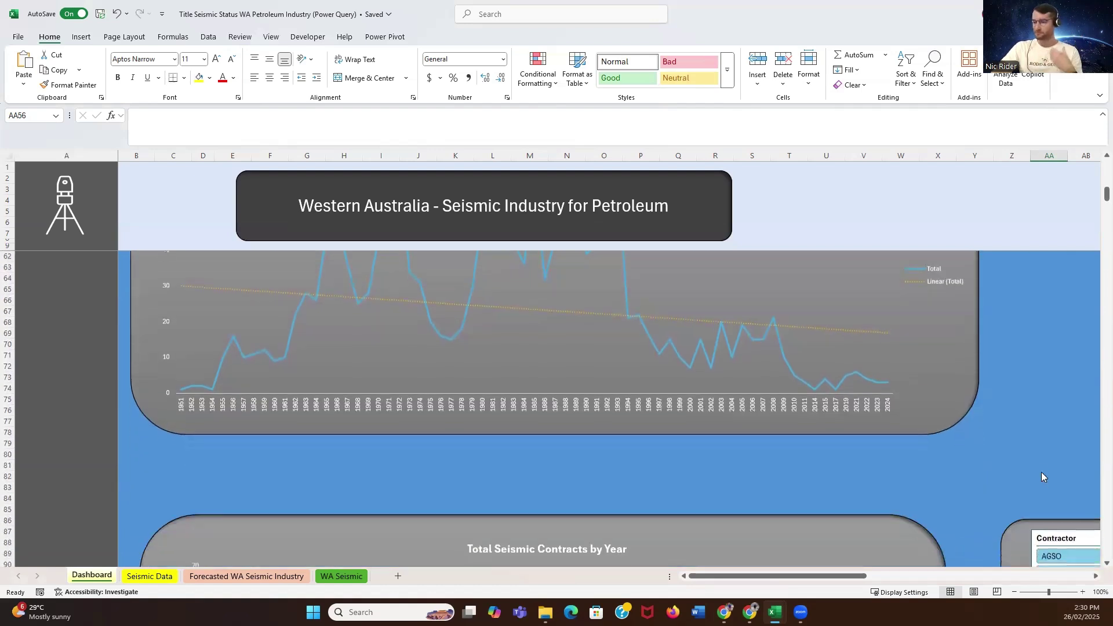
{"action": "scroll", "coordinate": [1038, 469], "scroll_direction": "down", "scroll_amount": 4}
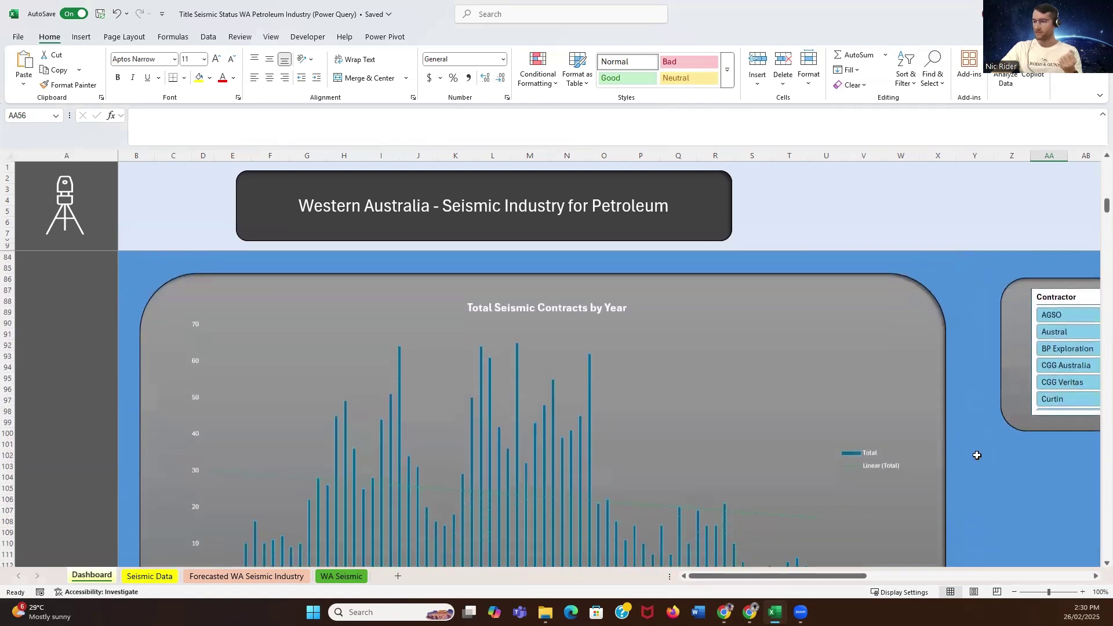
{"action": "scroll", "coordinate": [977, 456], "scroll_direction": "down", "scroll_amount": 2}
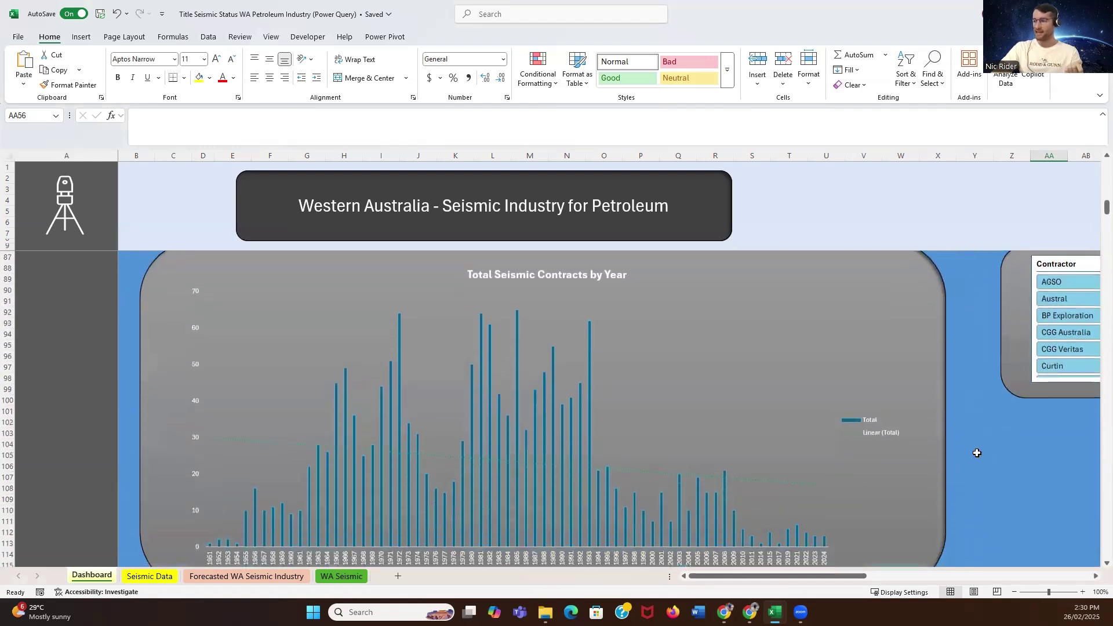
{"action": "scroll", "coordinate": [977, 452], "scroll_direction": "up", "scroll_amount": 1}
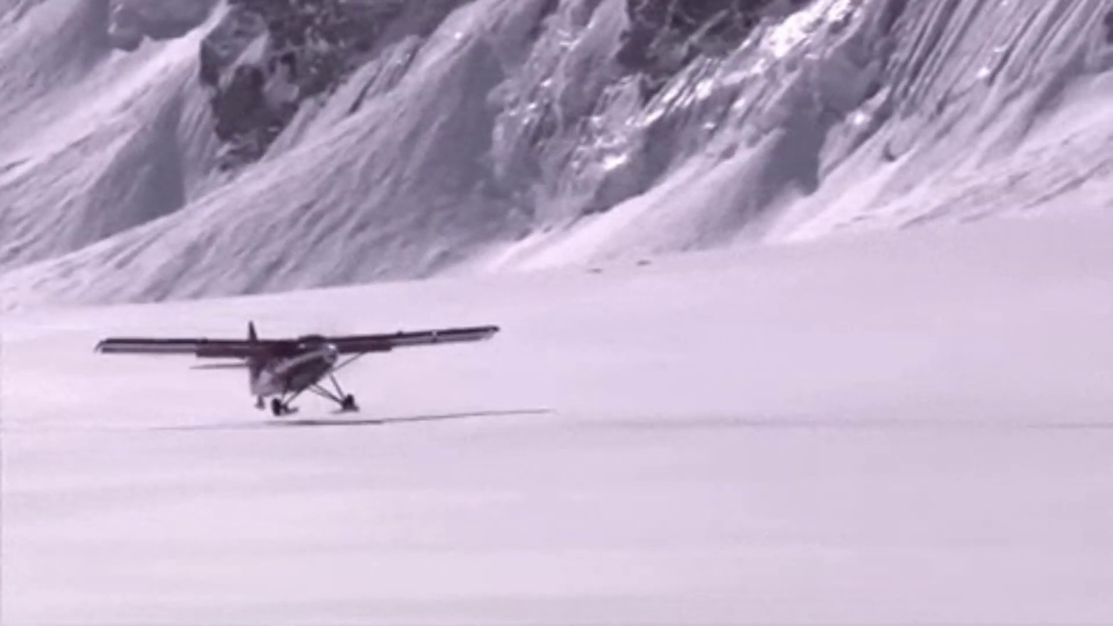
{"action": "scroll", "coordinate": [1046, 316], "scroll_direction": "down", "scroll_amount": 3}
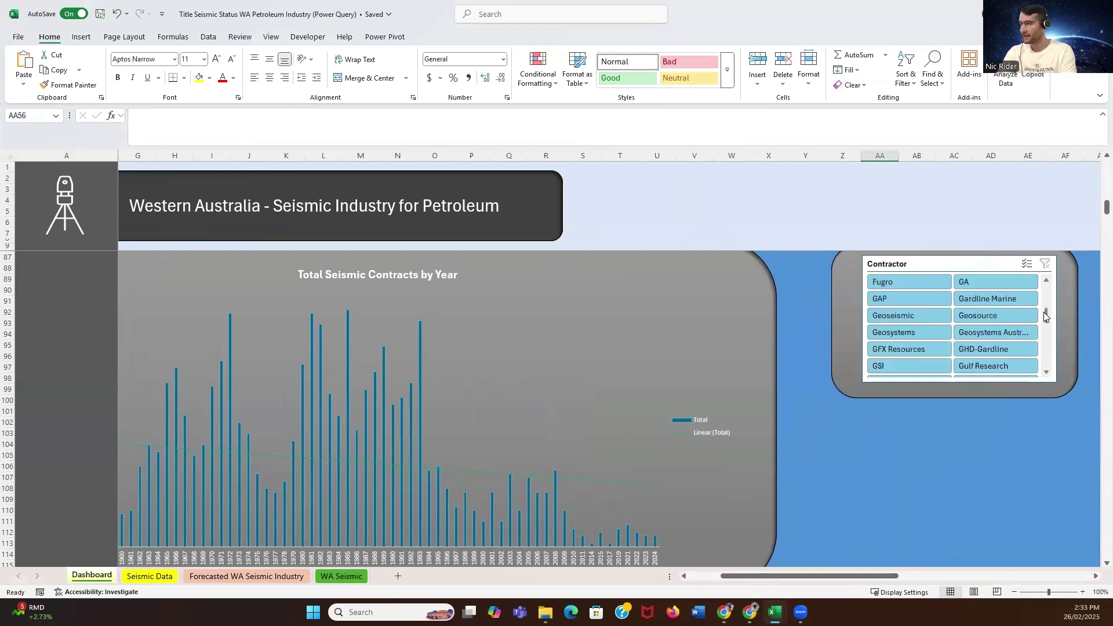
{"action": "left_click_drag", "start_coordinate": [1045, 316], "coordinate": [1046, 357]}
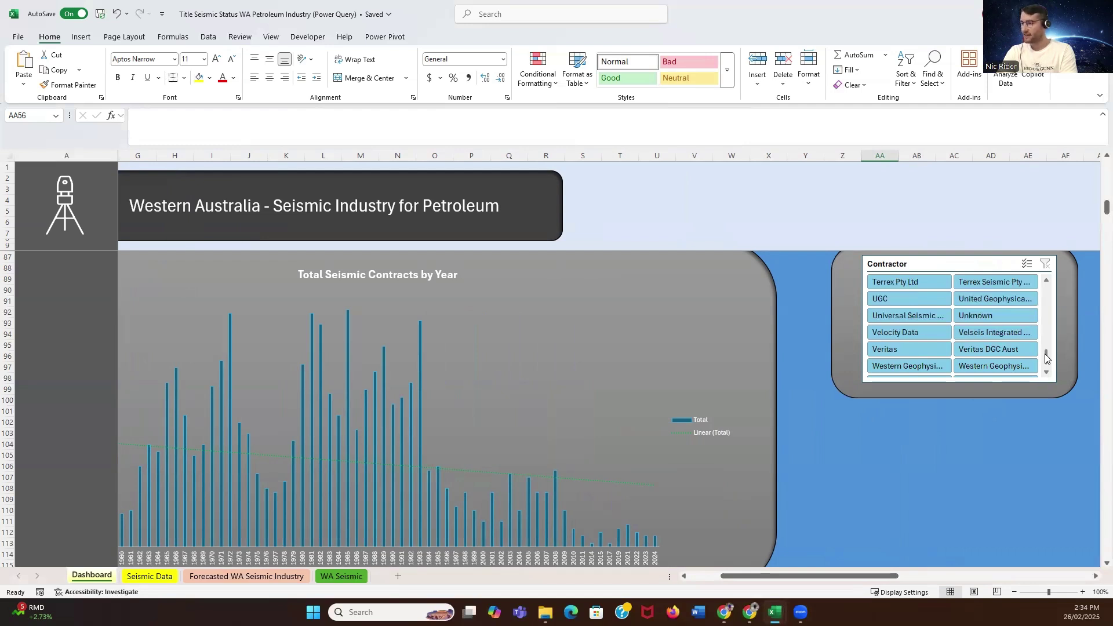
Step: Filter the contracts chart to Velseis Integrated, switch it to United Geophysical Corporation, and clear the Contractor filter
{"action": "left_click", "coordinate": [1017, 331]}
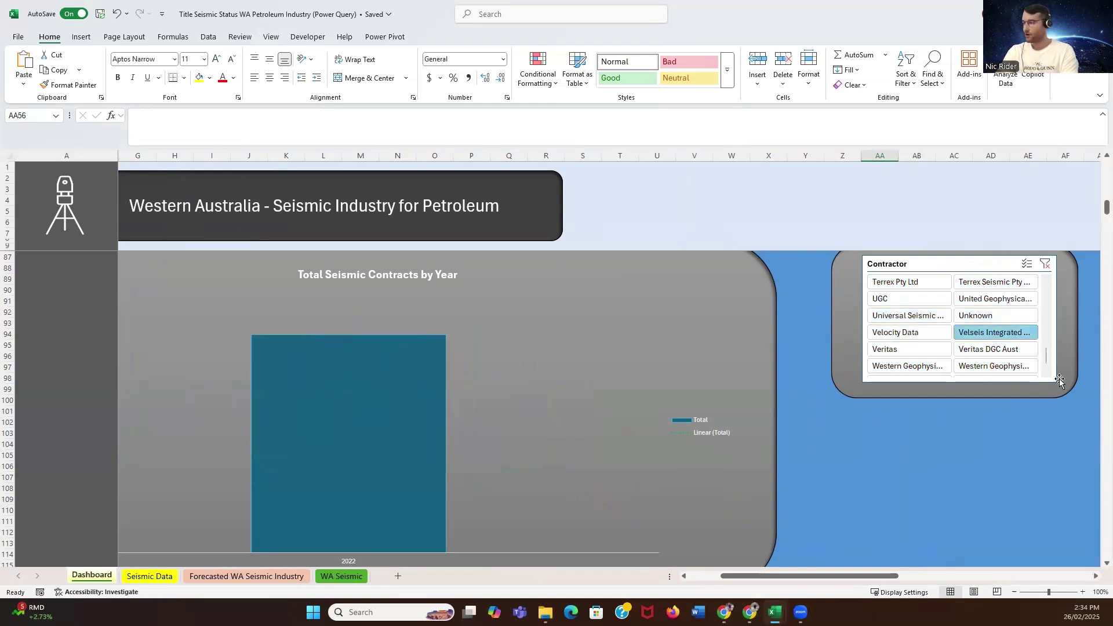
{"action": "left_click", "coordinate": [980, 301]}
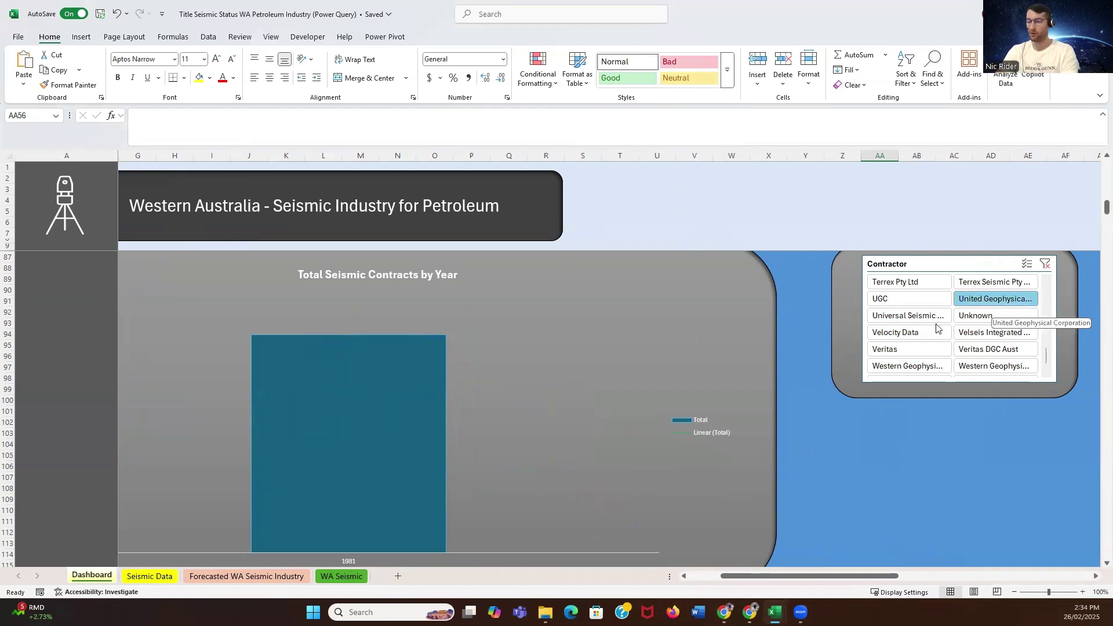
{"action": "scroll", "coordinate": [815, 458], "scroll_direction": "down", "scroll_amount": 1}
{"action": "scroll", "coordinate": [922, 457], "scroll_direction": "up", "scroll_amount": 1}
{"action": "left_click", "coordinate": [1046, 264]}
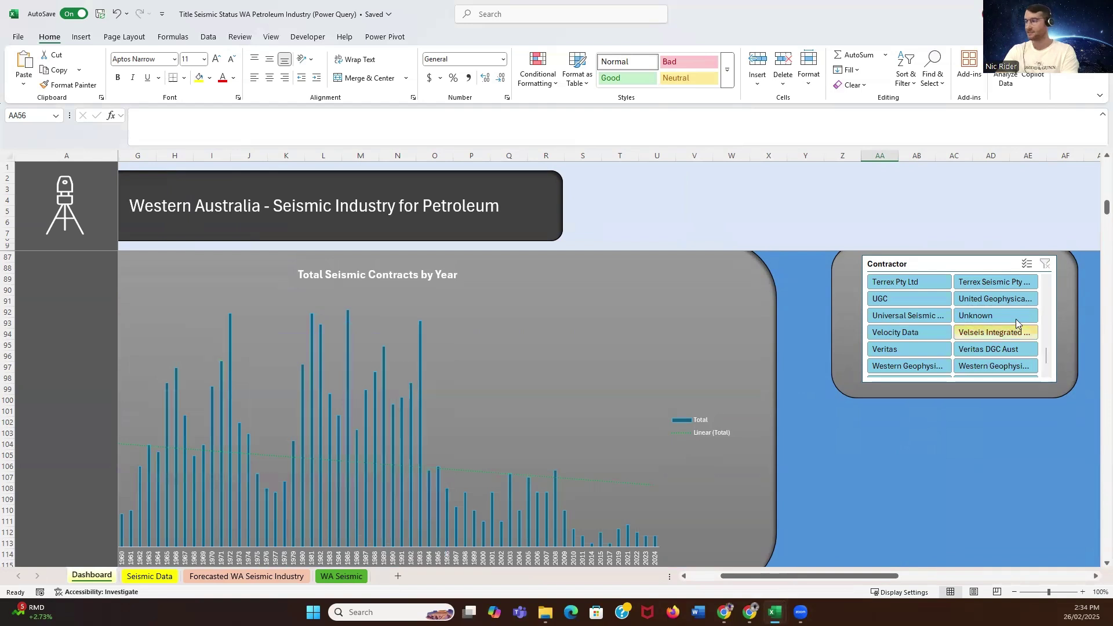
Step: Filter the Total Seismic Contracts by Year chart to the Terrex Seismic Pty contractor and examine its yearly bars
{"action": "left_click", "coordinate": [933, 280]}
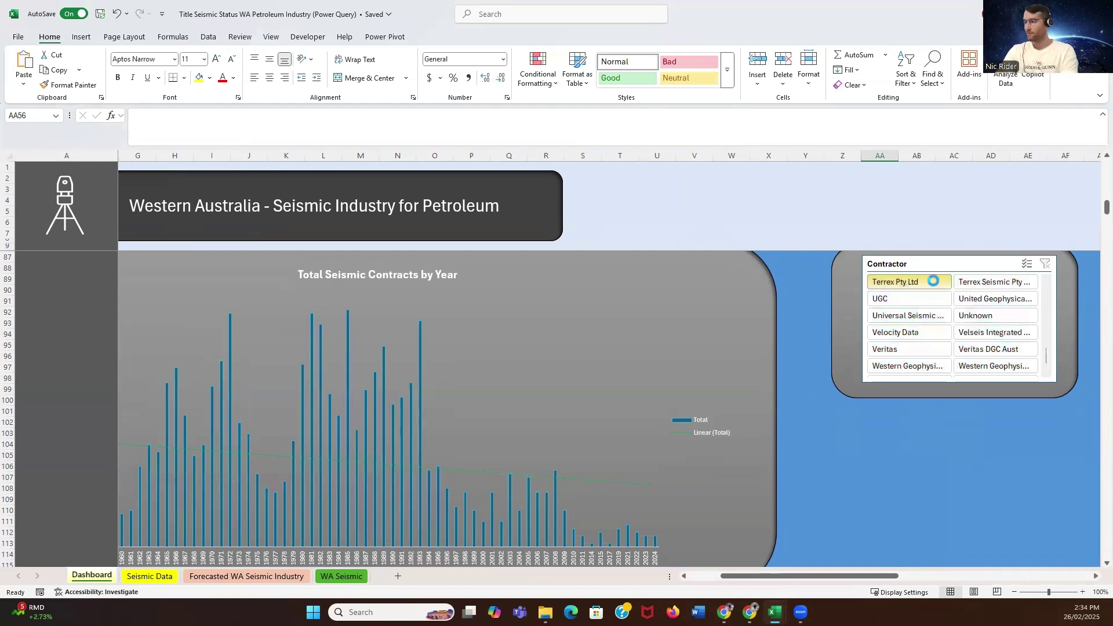
{"action": "left_click", "coordinate": [994, 282]}
{"action": "left_click", "coordinate": [890, 299]}
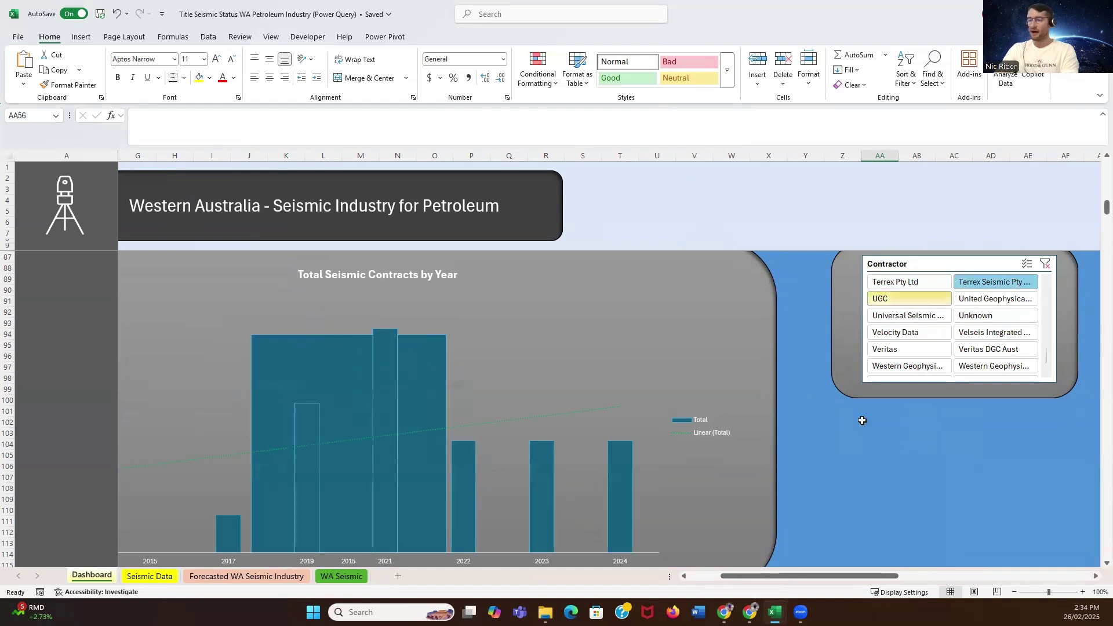
{"action": "left_click_drag", "start_coordinate": [755, 576], "coordinate": [723, 577]}
{"action": "scroll", "coordinate": [919, 443], "scroll_direction": "down", "scroll_amount": 2}
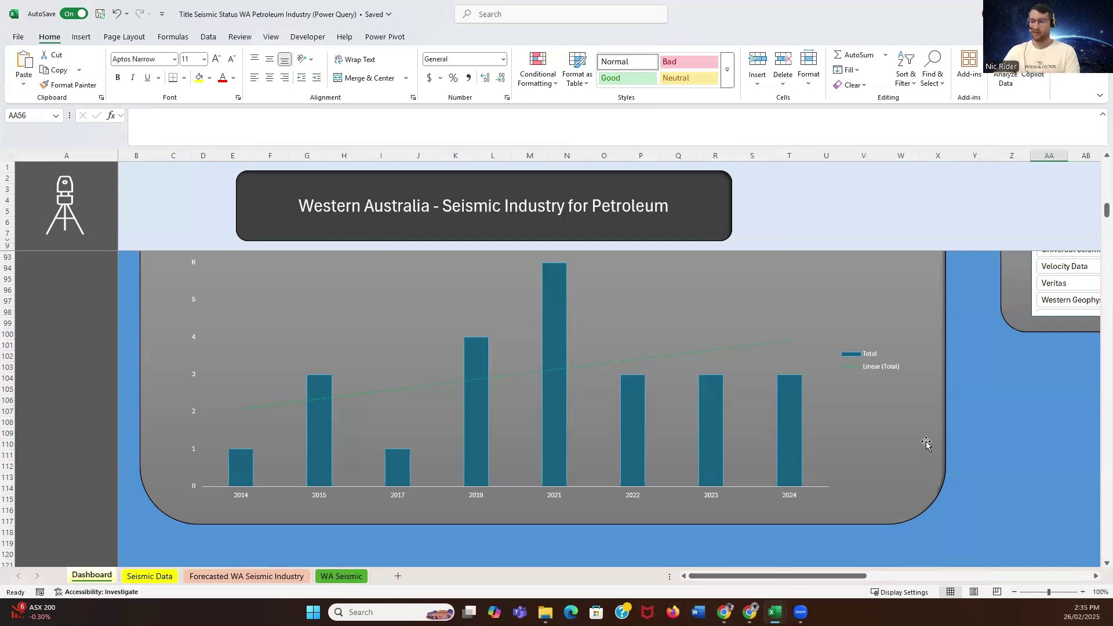
{"action": "scroll", "coordinate": [522, 492], "scroll_direction": "up", "scroll_amount": 1}
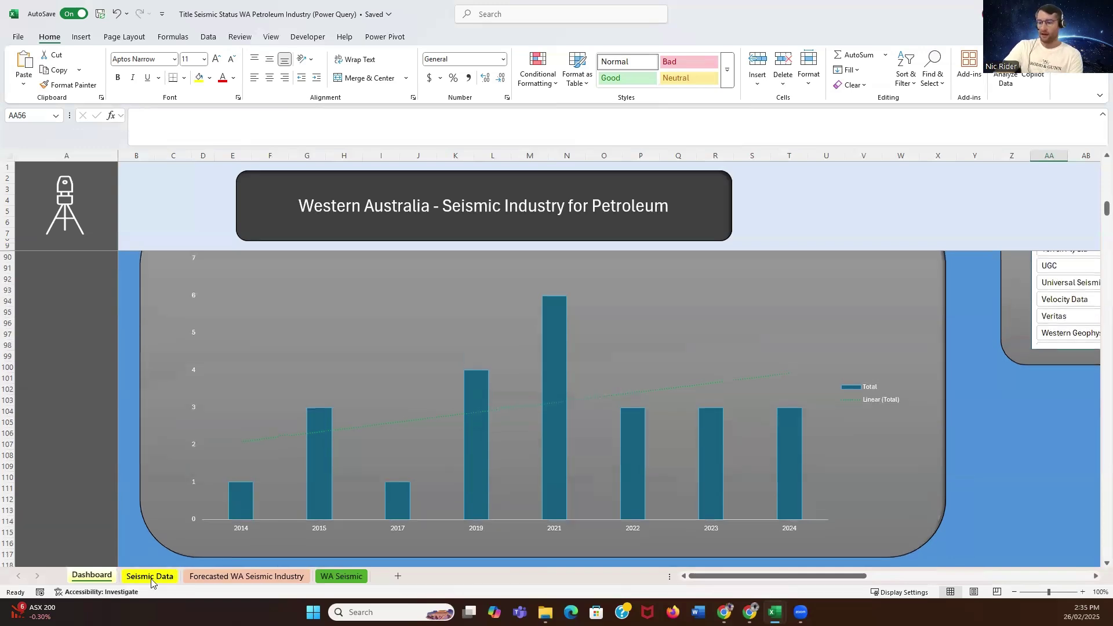
Step: View the Seismic Data sheet and examine the 2D seismic forecast chart on the Forecasted WA Seismic Industry sheet
{"action": "left_click", "coordinate": [150, 579]}
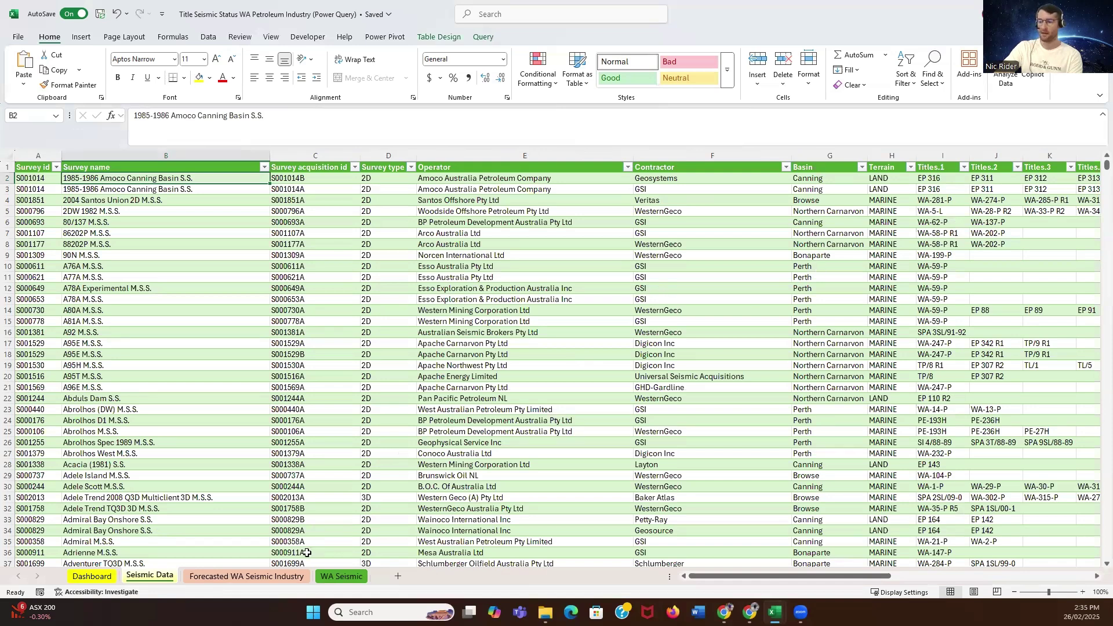
{"action": "left_click", "coordinate": [269, 576]}
{"action": "left_click", "coordinate": [294, 167]}
{"action": "left_click_drag", "start_coordinate": [806, 576], "coordinate": [695, 580]}
{"action": "left_click_drag", "start_coordinate": [844, 577], "coordinate": [968, 578]}
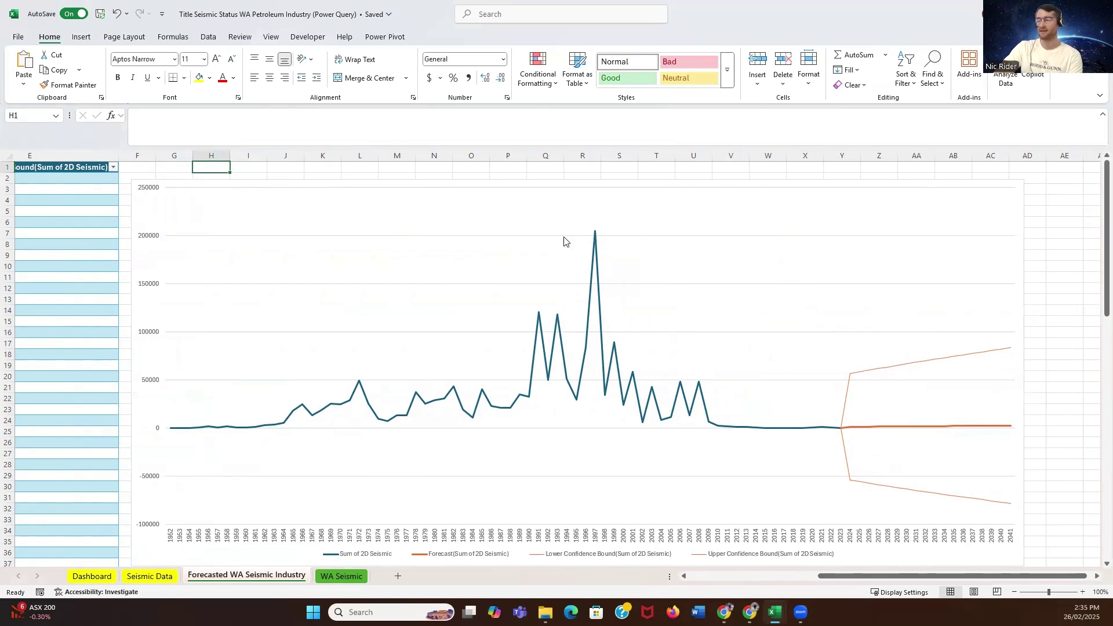
Step: Review the pivot tables and the 2D & 3D Seismic Shot chart on the WA Seismic sheet
{"action": "left_click", "coordinate": [330, 578]}
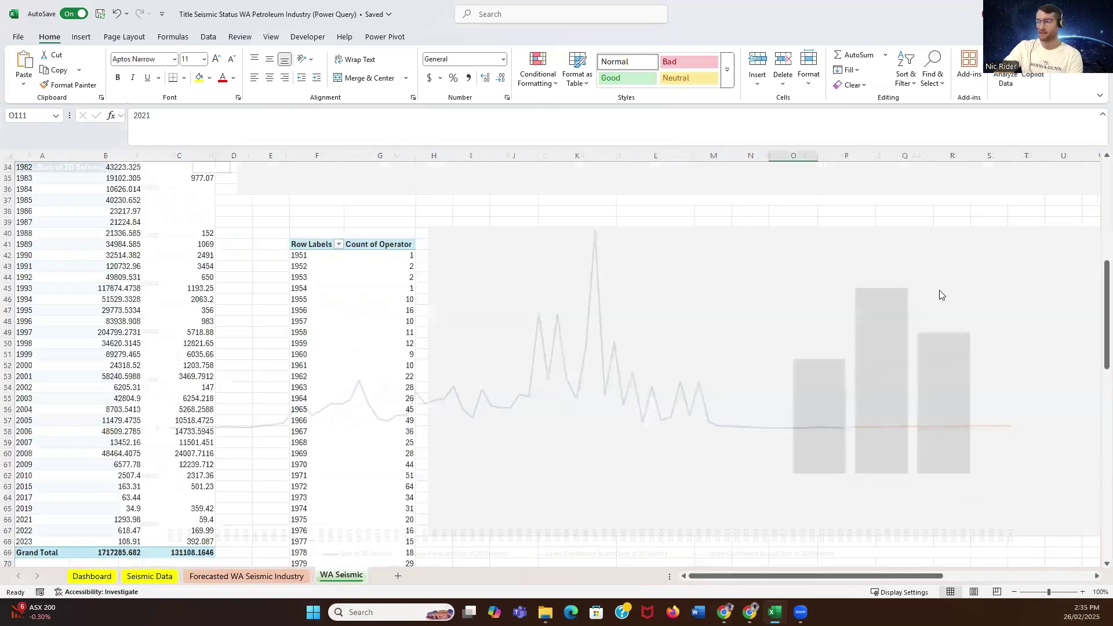
{"action": "scroll", "coordinate": [577, 323], "scroll_direction": "up", "scroll_amount": 11}
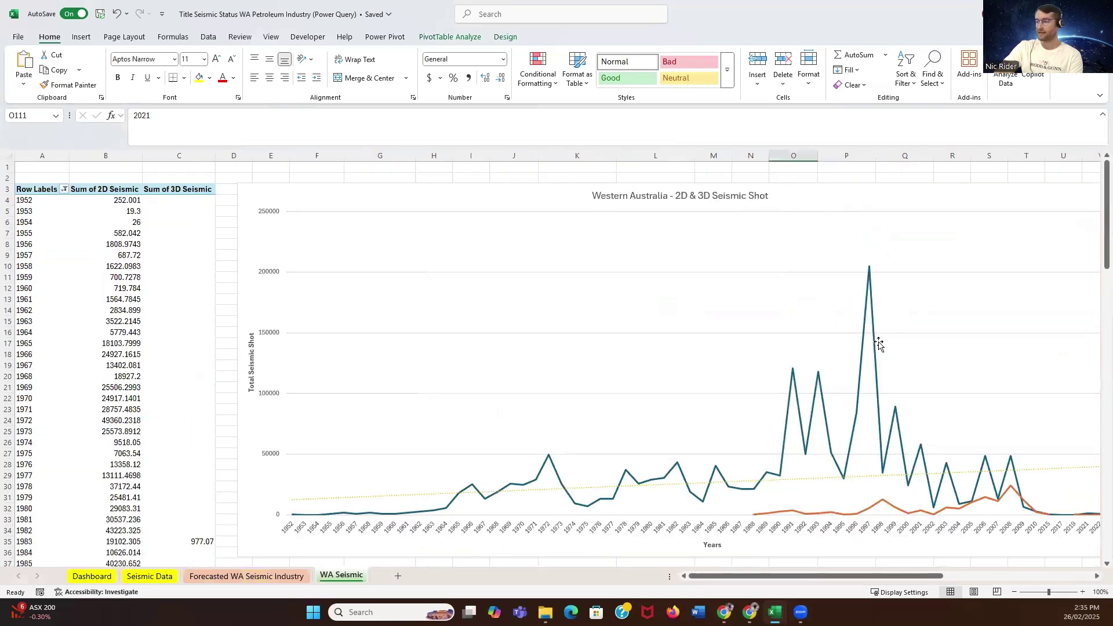
{"action": "scroll", "coordinate": [496, 296], "scroll_direction": "down", "scroll_amount": 6}
{"action": "scroll", "coordinate": [435, 269], "scroll_direction": "up", "scroll_amount": 6}
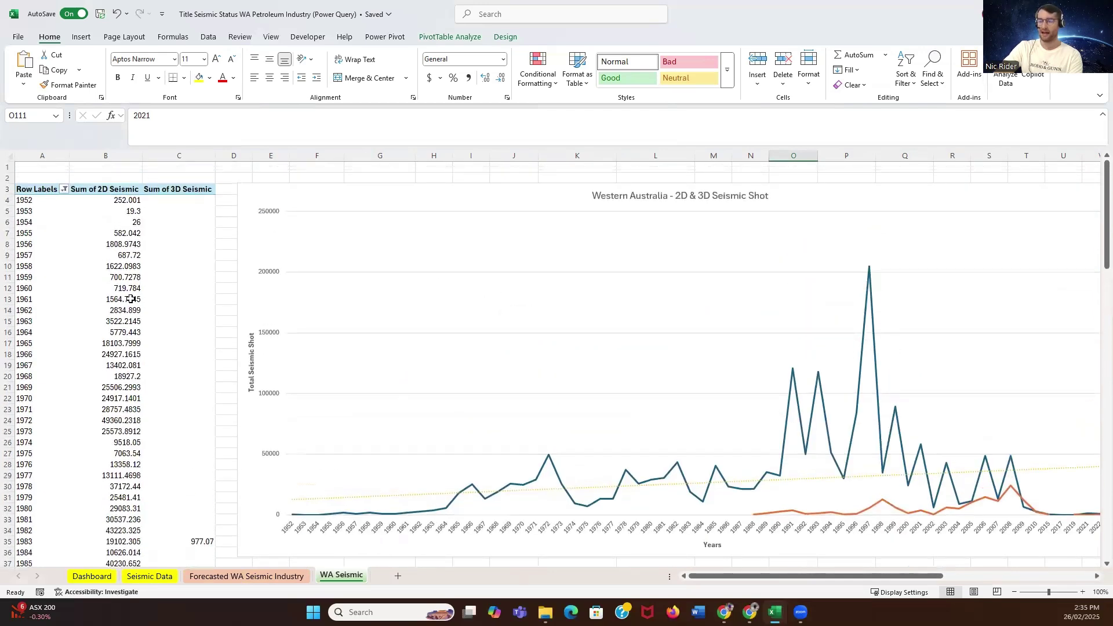
Step: Return to the Dashboard sheet, switch to the Title Facilities Status WA Petroleum Industry workbook, maximize it and review its Insights sheet
{"action": "left_click", "coordinate": [115, 579]}
{"action": "mouse_move", "coordinate": [775, 613]}
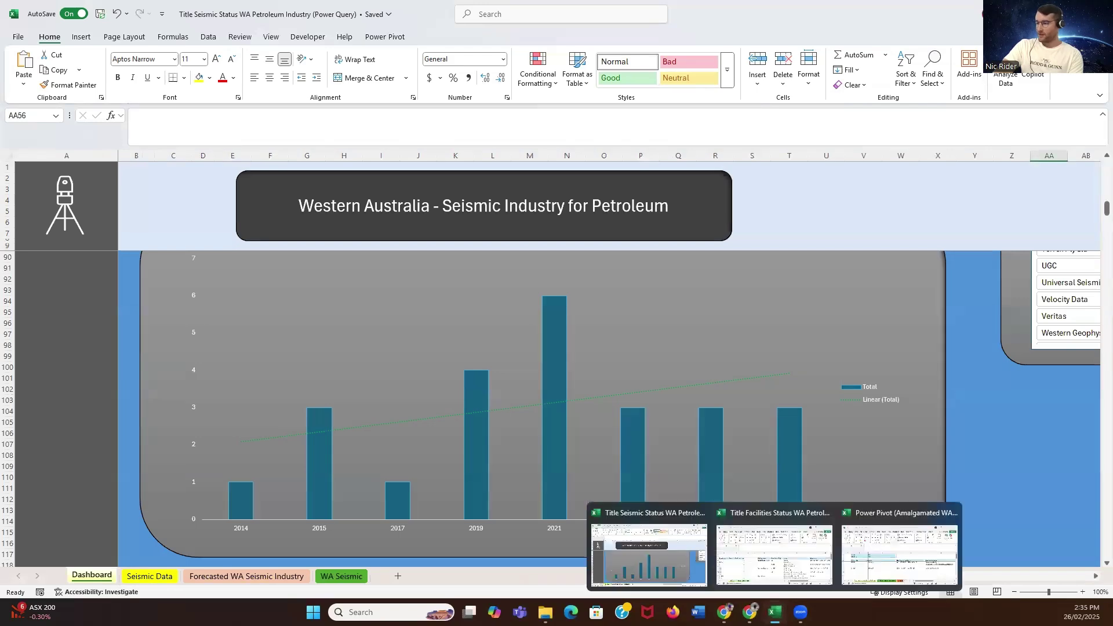
{"action": "left_click", "coordinate": [775, 554]}
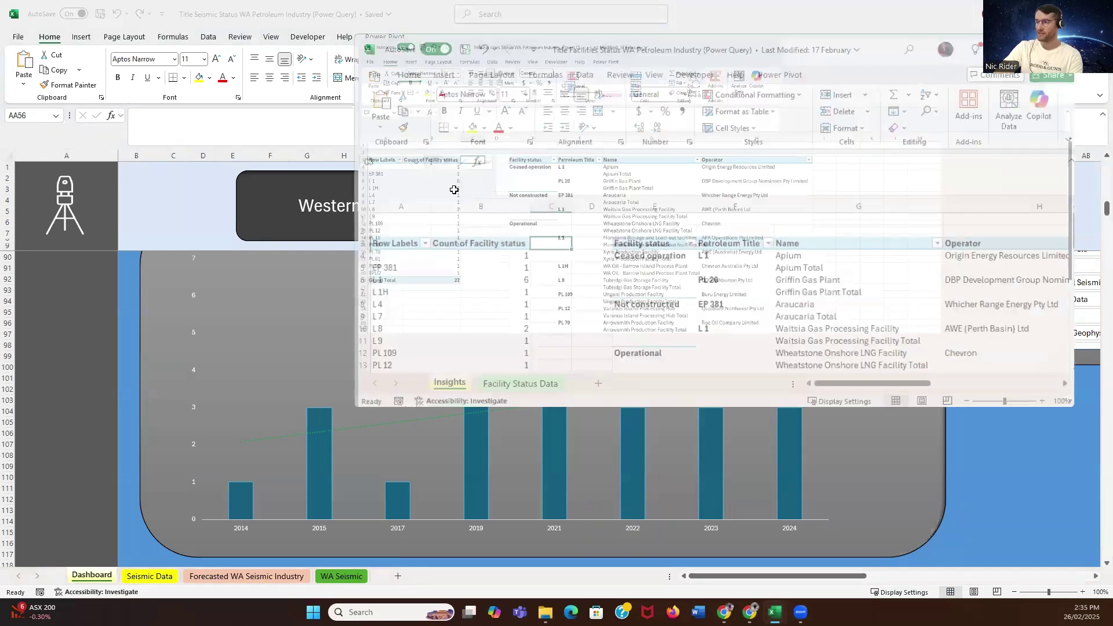
{"action": "key", "text": "super+Up"}
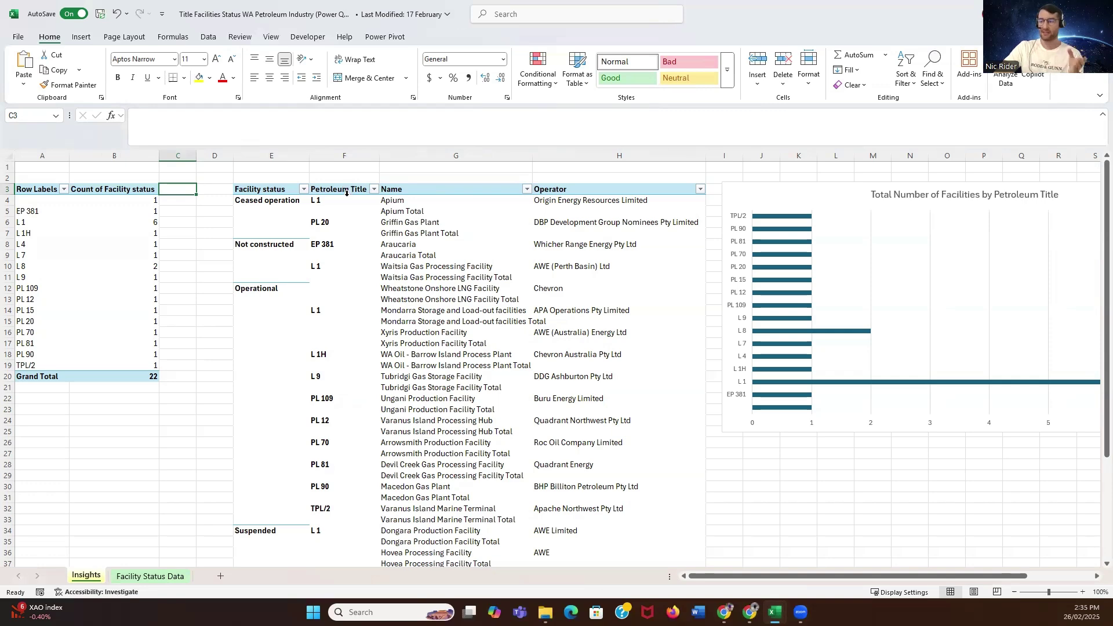
{"action": "scroll", "coordinate": [355, 249], "scroll_direction": "down", "scroll_amount": 1}
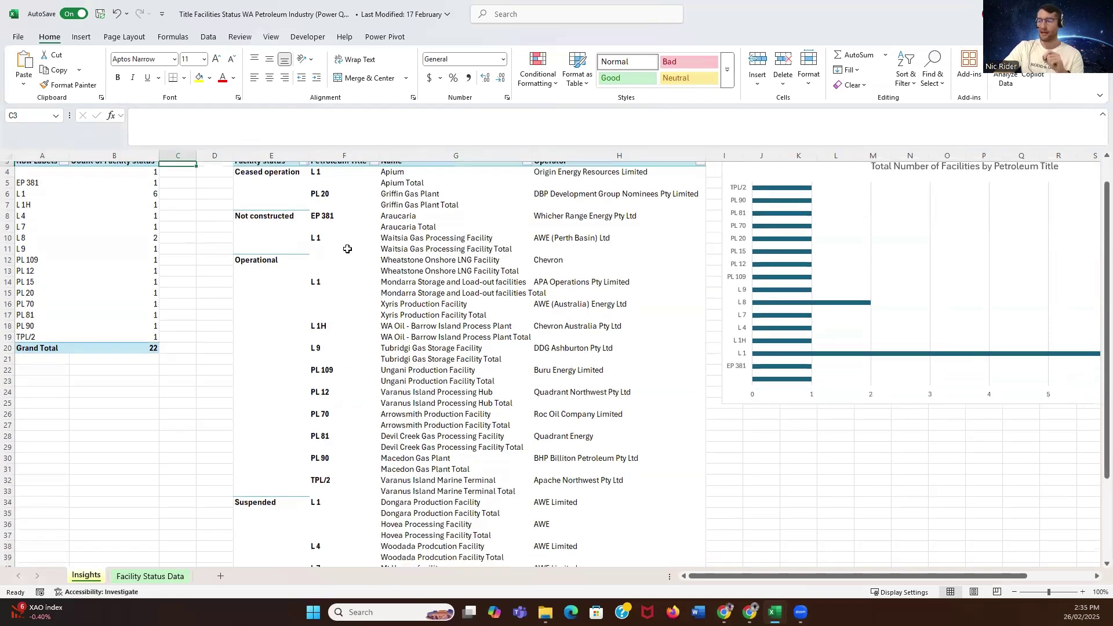
Step: Review the facilities by status, title and operator on the Insights sheet, check the Facility Status Data sheet and return to Insights
{"action": "scroll", "coordinate": [354, 255], "scroll_direction": "down", "scroll_amount": 1}
{"action": "scroll", "coordinate": [362, 249], "scroll_direction": "up", "scroll_amount": 2}
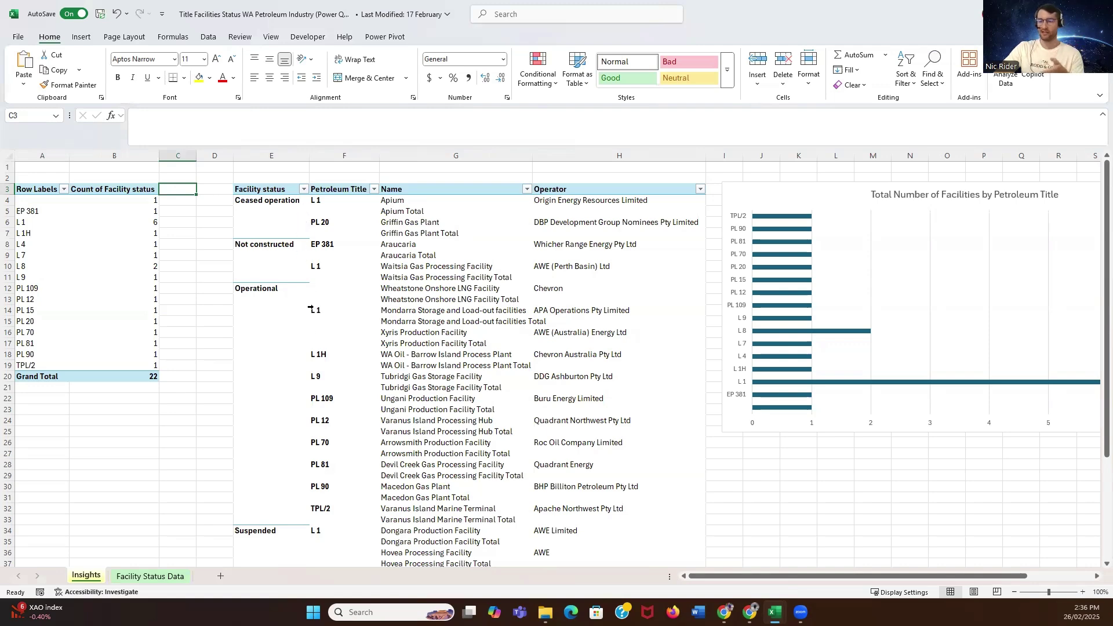
{"action": "scroll", "coordinate": [559, 313], "scroll_direction": "down", "scroll_amount": 1}
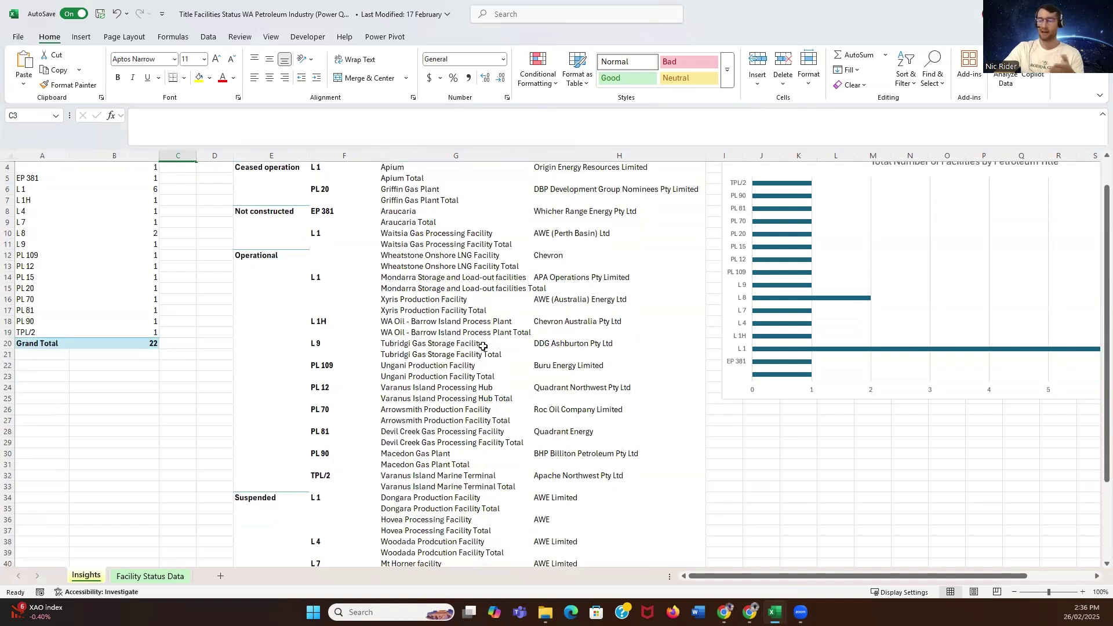
{"action": "scroll", "coordinate": [491, 346], "scroll_direction": "down", "scroll_amount": 3}
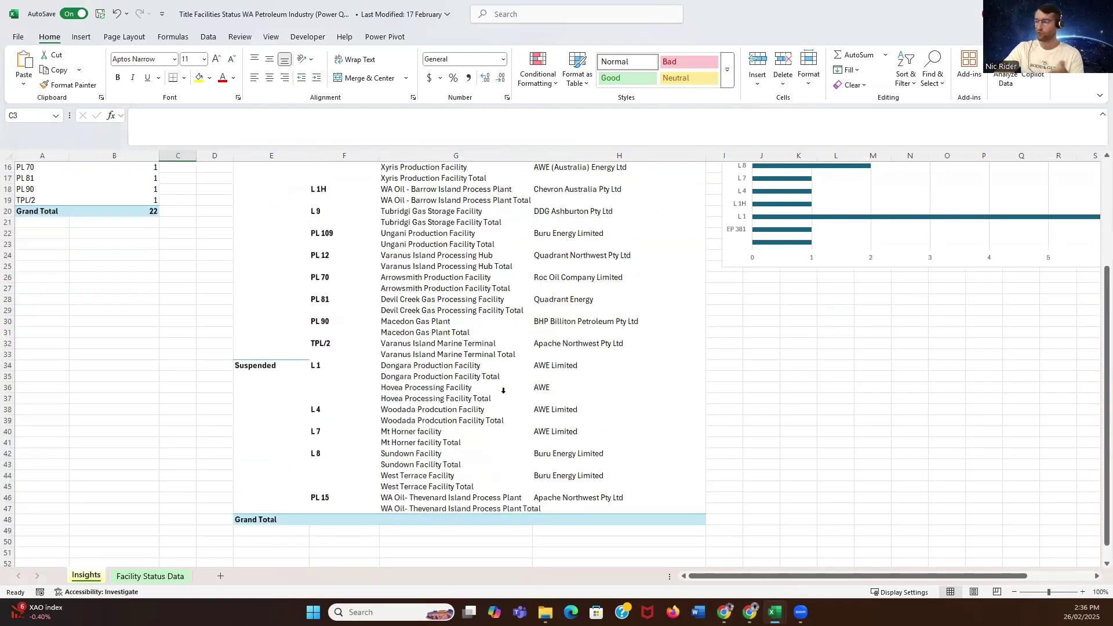
{"action": "scroll", "coordinate": [505, 393], "scroll_direction": "up", "scroll_amount": 1}
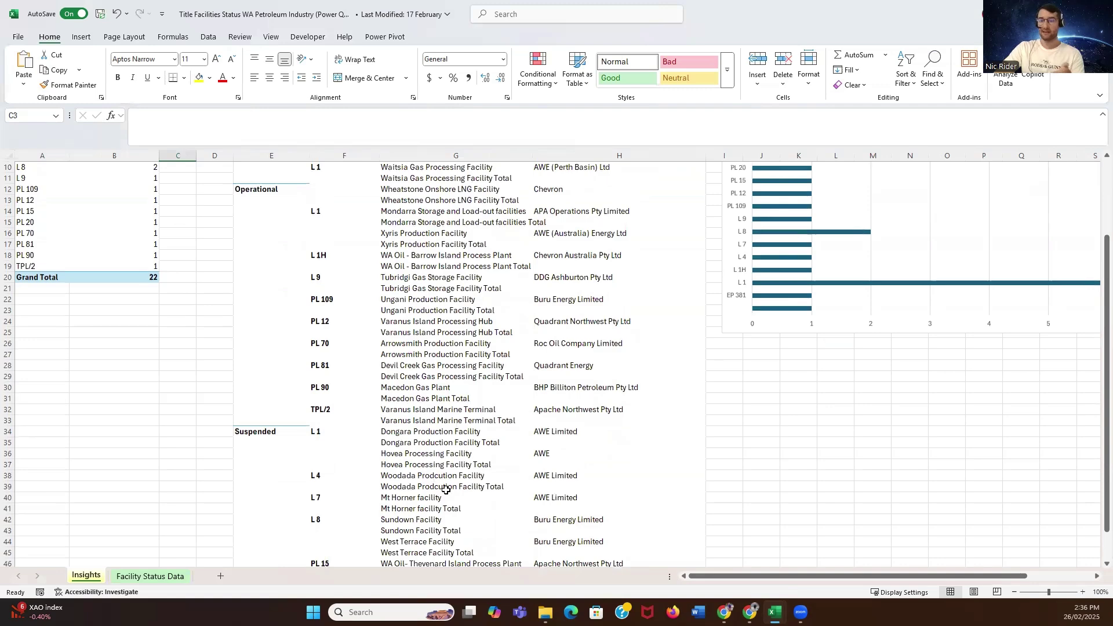
{"action": "scroll", "coordinate": [445, 490], "scroll_direction": "up", "scroll_amount": 3}
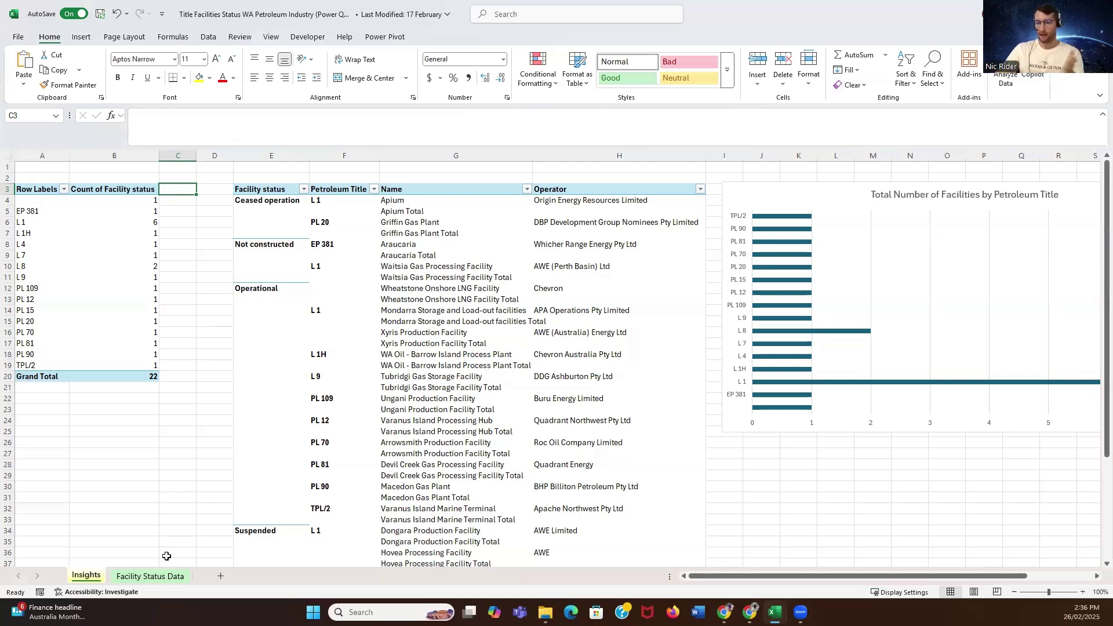
{"action": "left_click", "coordinate": [160, 576]}
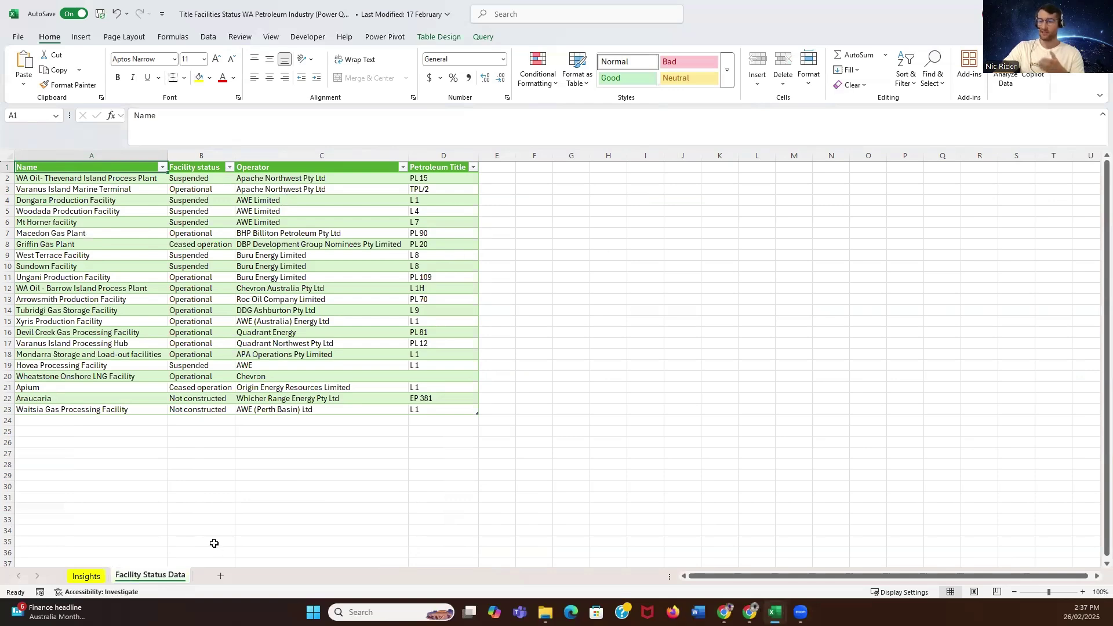
{"action": "left_click", "coordinate": [94, 579]}
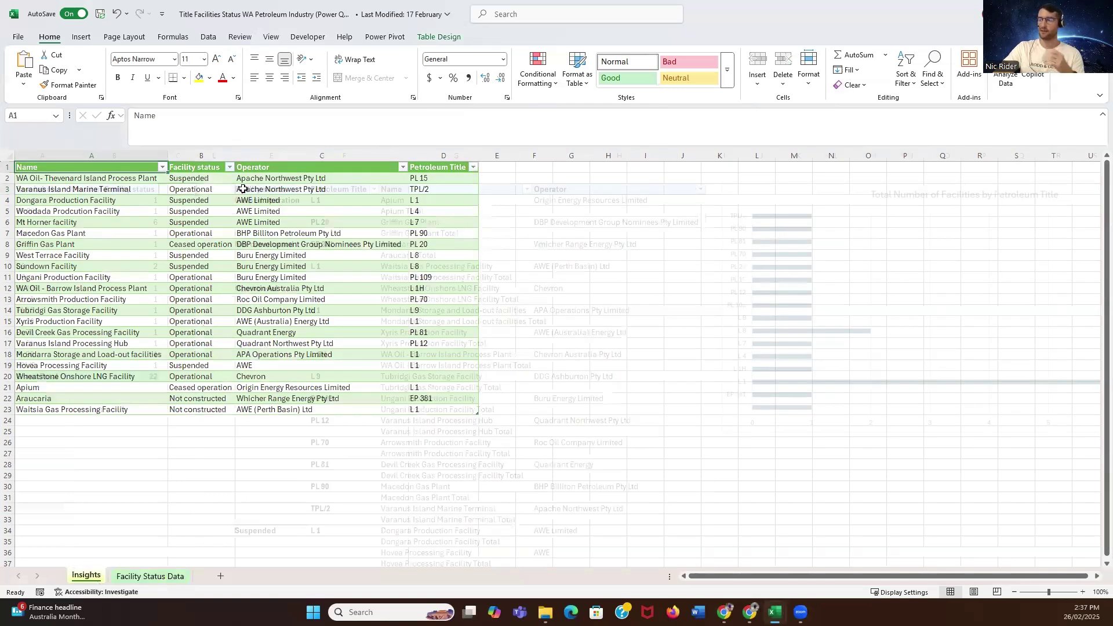
Step: Switch to the Power Pivot (Amalgamated WA Petroleum Datasets) workbook
{"action": "mouse_move", "coordinate": [775, 612]}
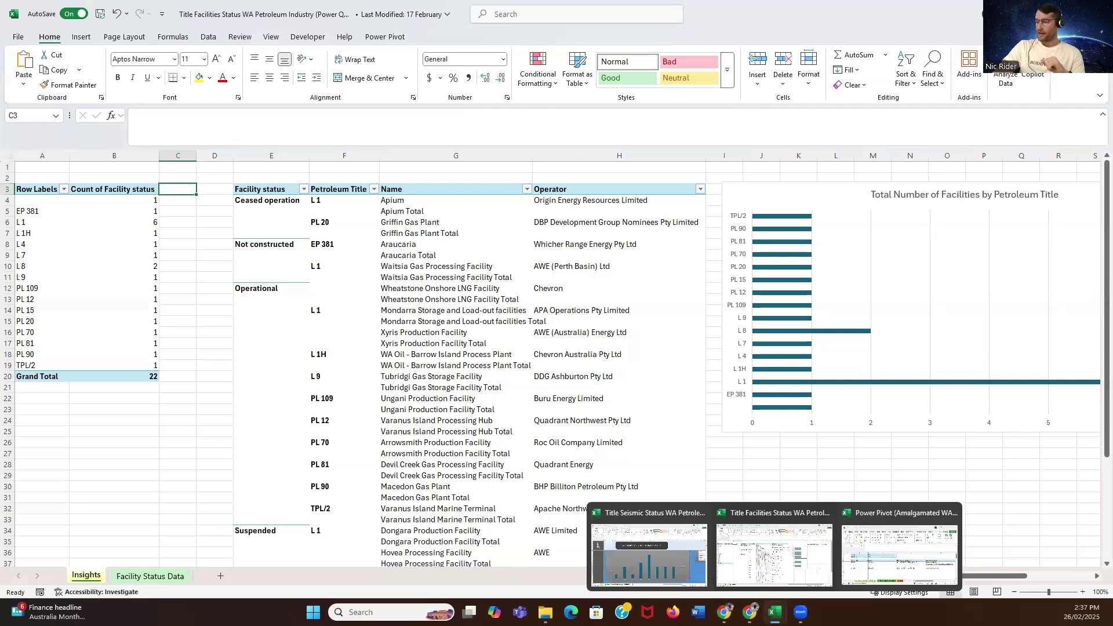
{"action": "left_click", "coordinate": [907, 539]}
{"action": "left_click", "coordinate": [1044, 76]}
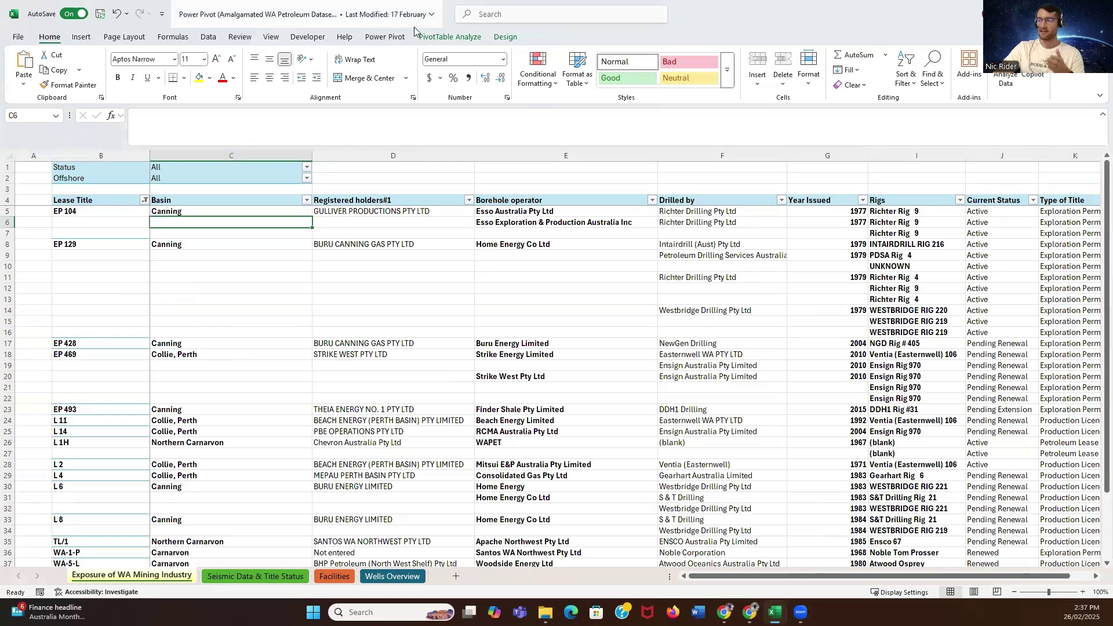
Step: Open the workbook's Power Pivot data model and look through its Seismic Data and Title Status tables
{"action": "left_click", "coordinate": [382, 42]}
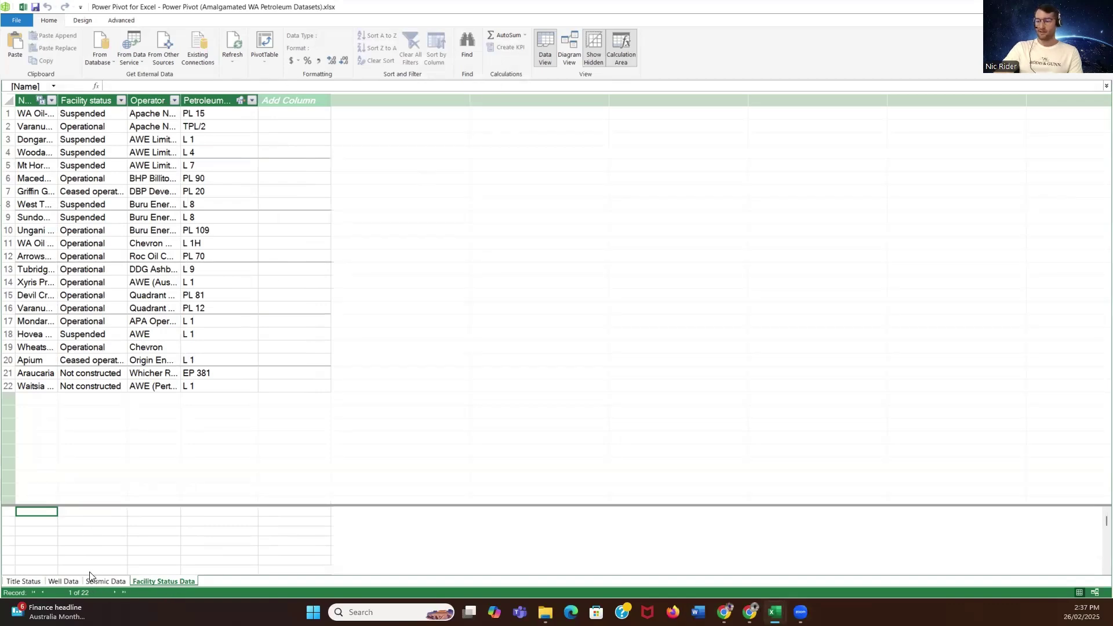
{"action": "left_click", "coordinate": [103, 582]}
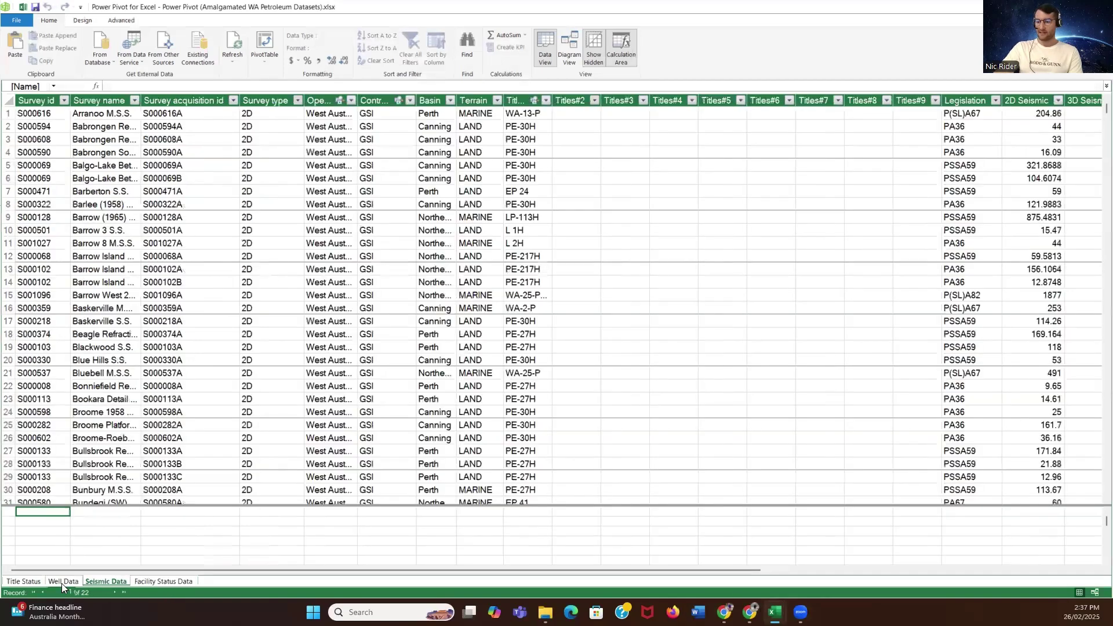
{"action": "left_click", "coordinate": [23, 581]}
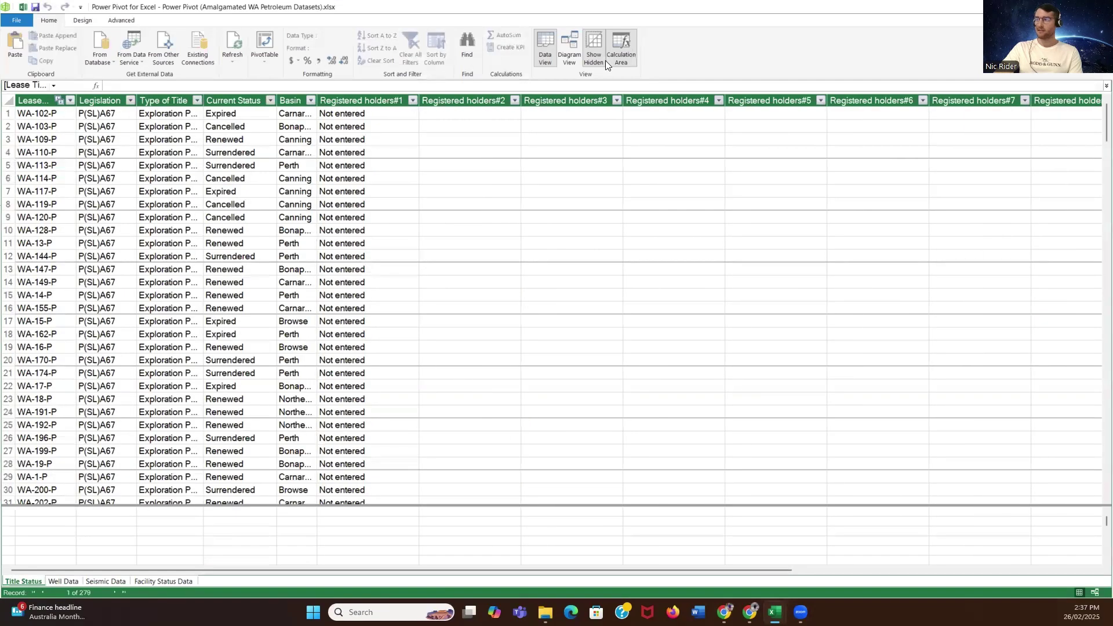
Step: Show the data model as a diagram and examine the relationships between the Title Status, Well Data, Seismic Data and Facility Status tables
{"action": "left_click", "coordinate": [570, 57]}
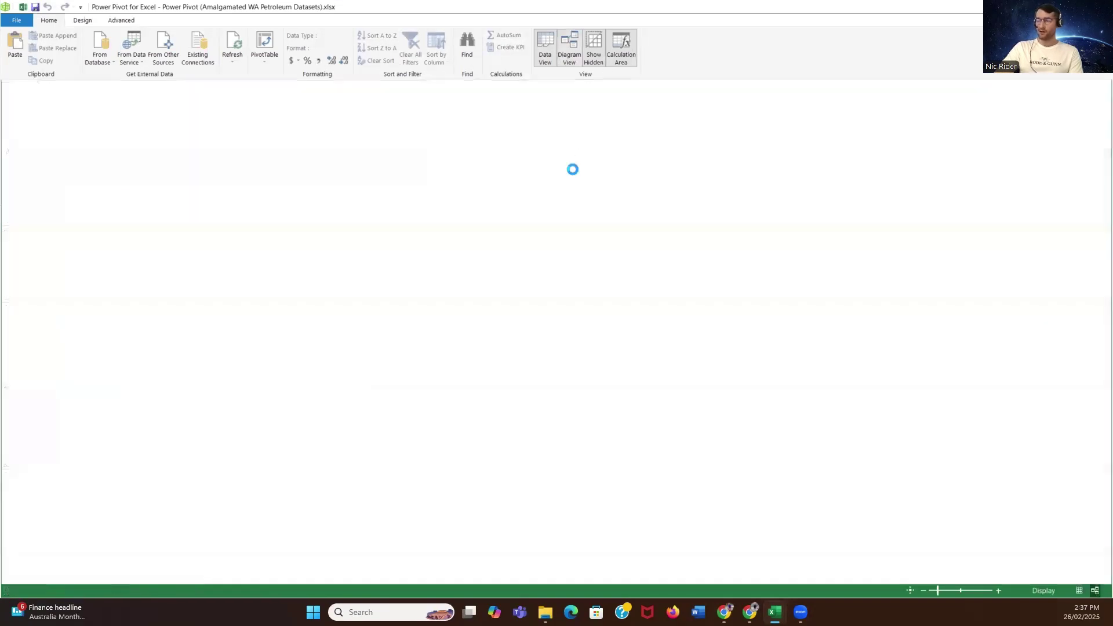
{"action": "scroll", "coordinate": [786, 207], "scroll_direction": "down", "scroll_amount": 2}
{"action": "scroll", "coordinate": [786, 207], "scroll_direction": "down", "scroll_amount": 1}
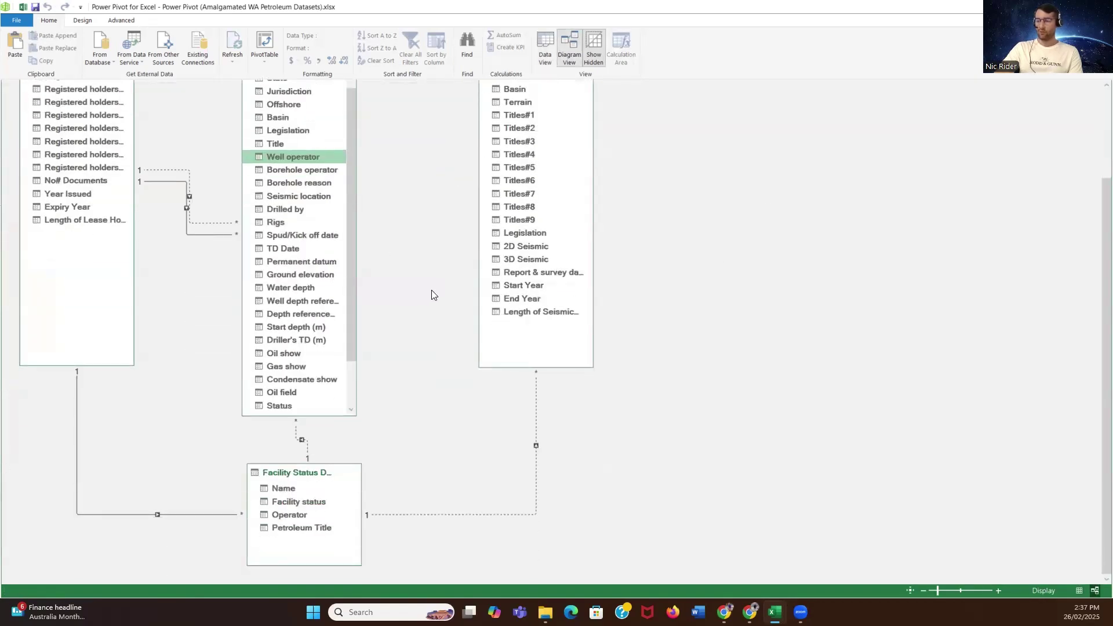
{"action": "scroll", "coordinate": [442, 280], "scroll_direction": "up", "scroll_amount": 3}
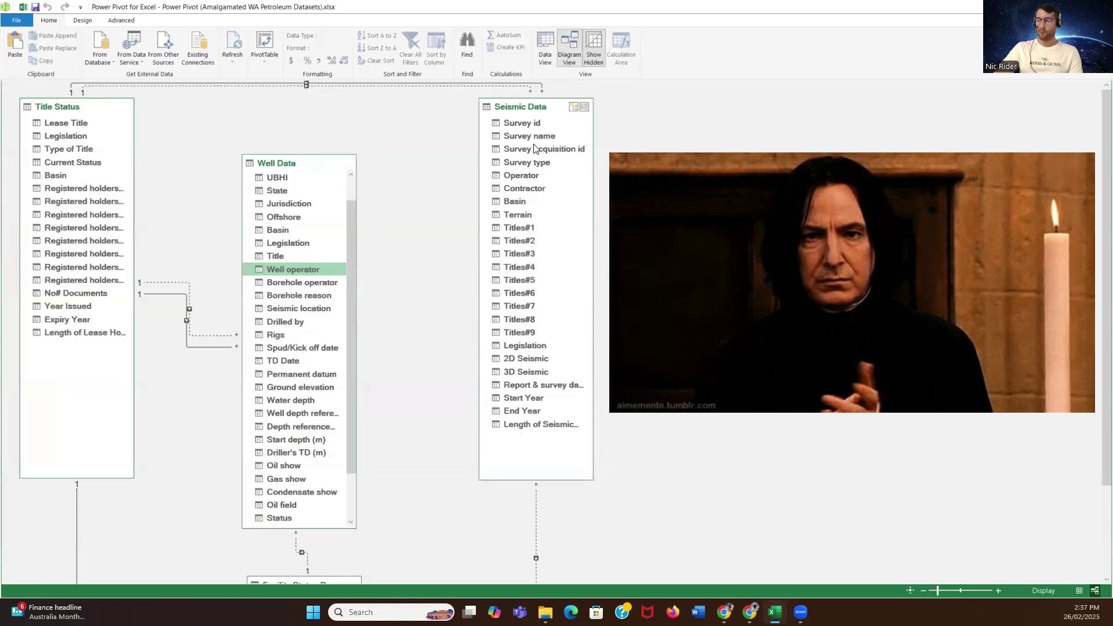
{"action": "scroll", "coordinate": [377, 401], "scroll_direction": "down", "scroll_amount": 3}
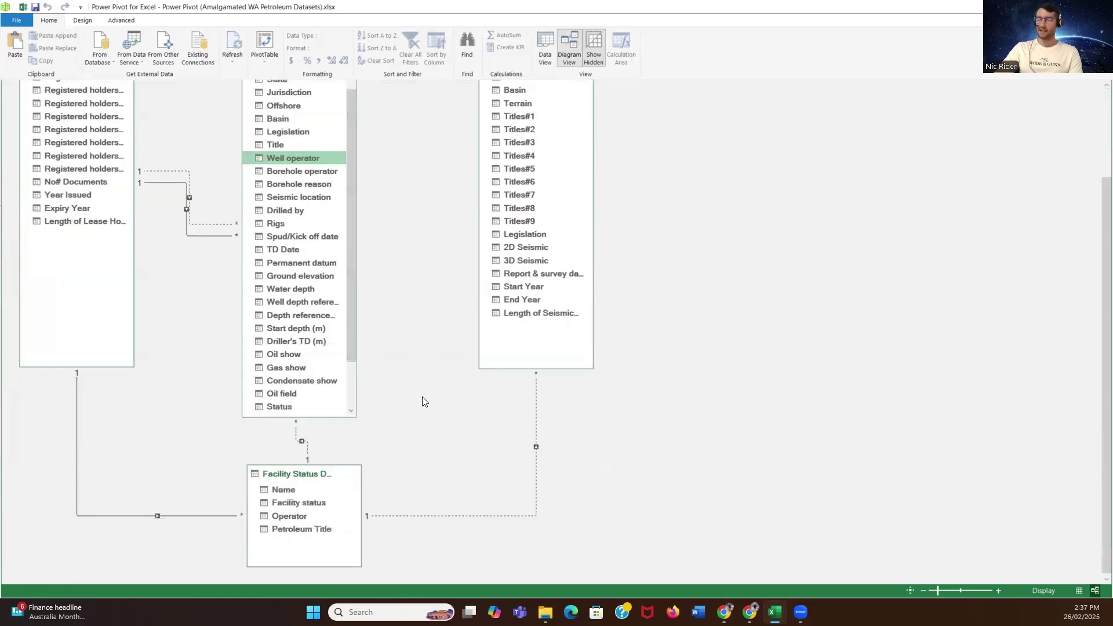
{"action": "scroll", "coordinate": [422, 404], "scroll_direction": "up", "scroll_amount": 3}
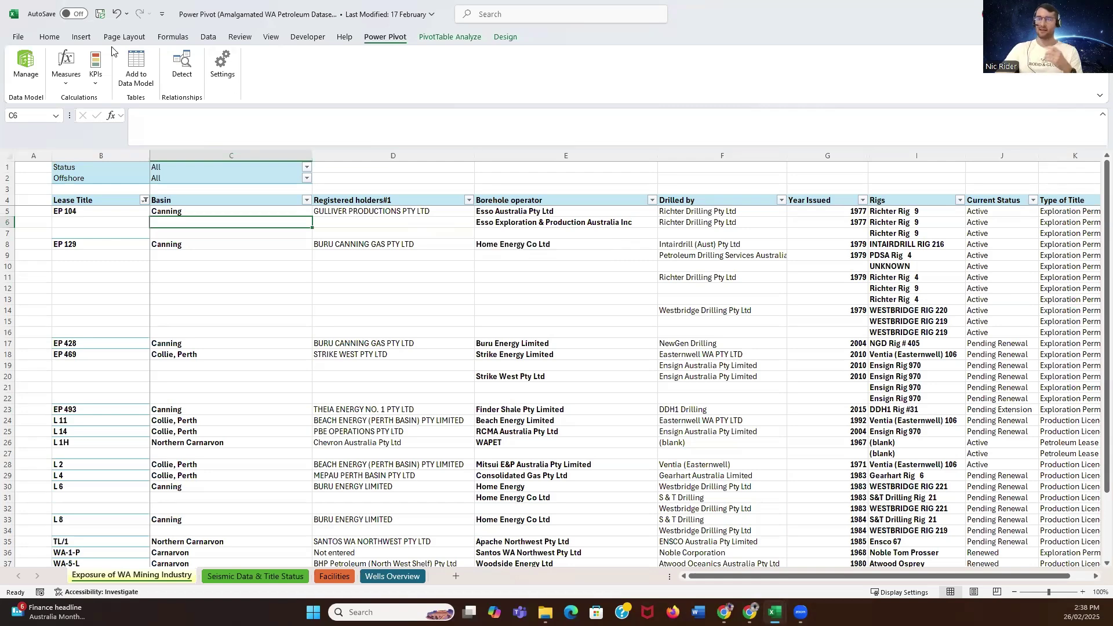
Step: Back in the workbook, examine the lease title pivot table on the Exposure of WA Mining Industry sheet across all its columns and rows
{"action": "left_click", "coordinate": [49, 37]}
{"action": "left_click", "coordinate": [349, 176]}
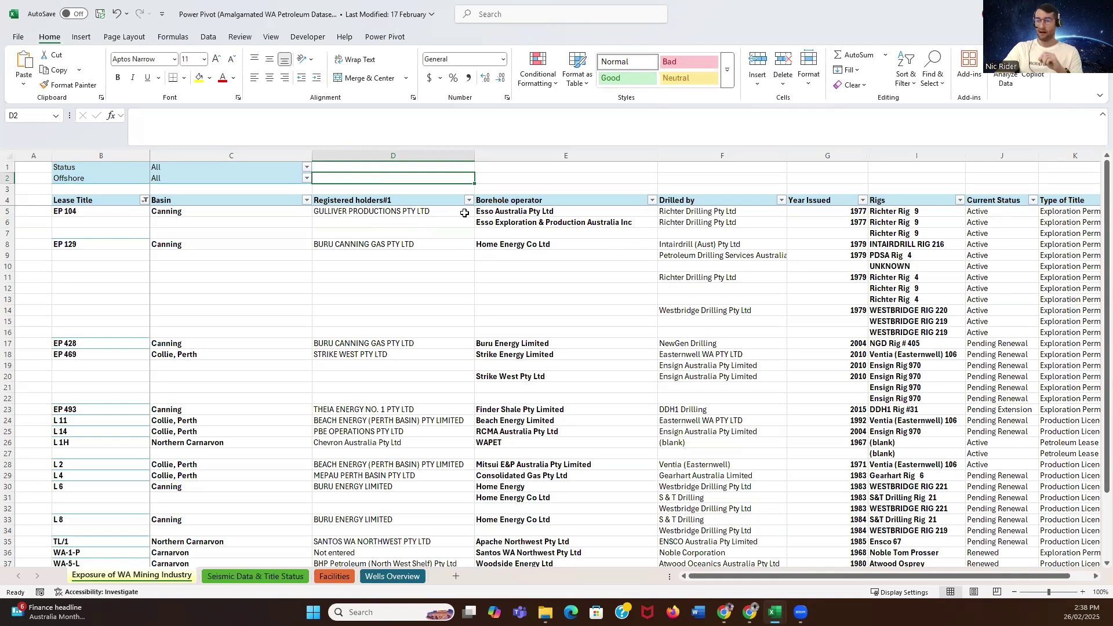
{"action": "left_click", "coordinate": [557, 186]}
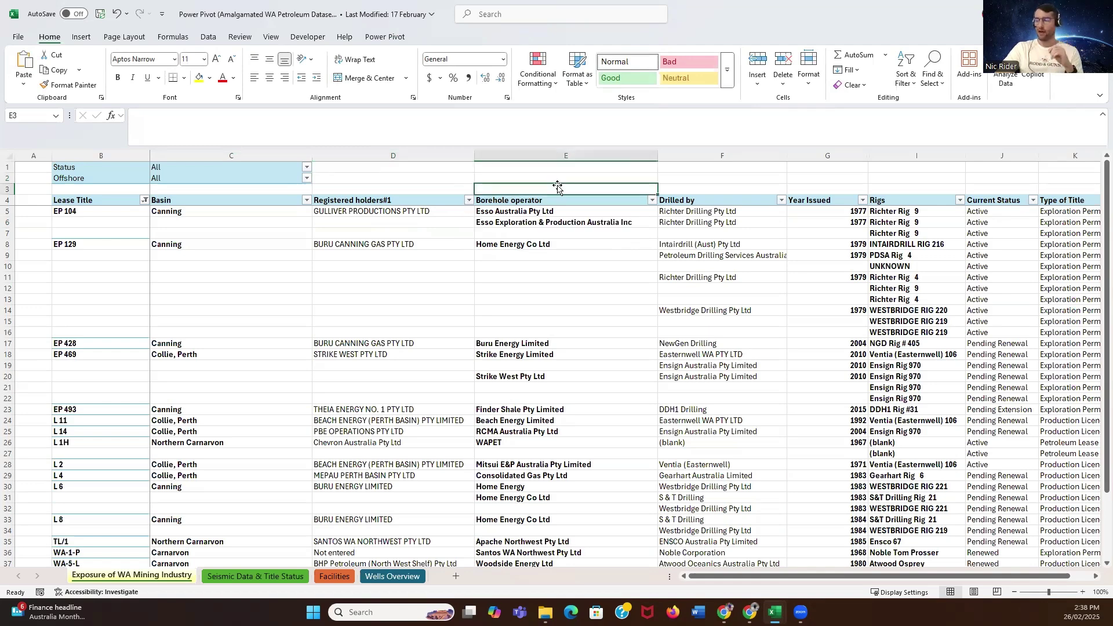
{"action": "left_click", "coordinate": [563, 177]}
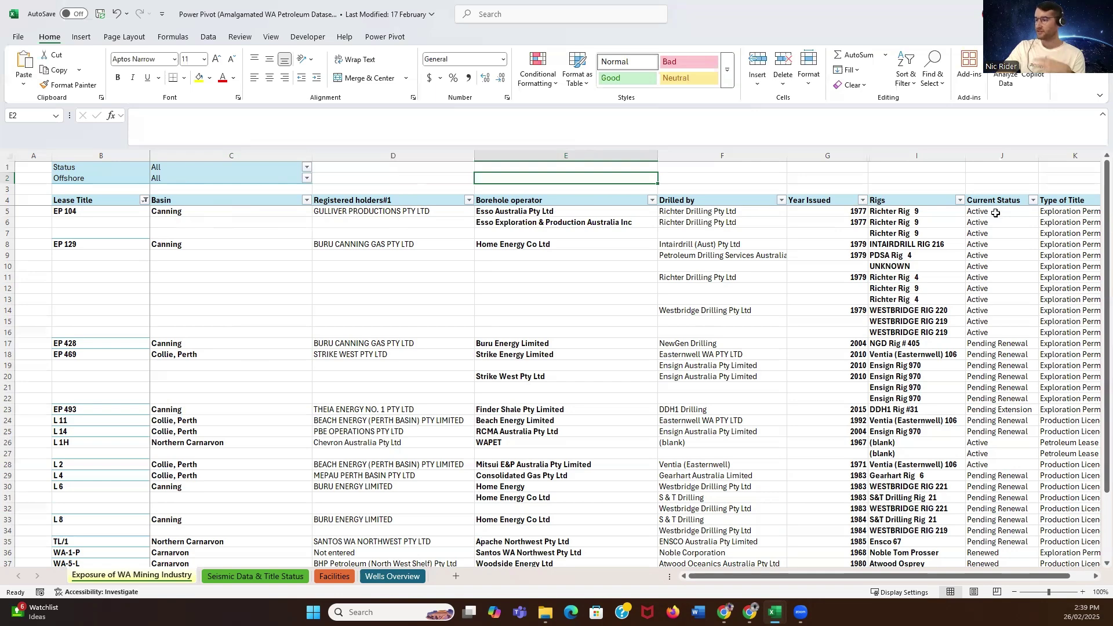
{"action": "left_click_drag", "start_coordinate": [895, 576], "coordinate": [918, 576]}
{"action": "scroll", "coordinate": [1030, 253], "scroll_direction": "down", "scroll_amount": 1}
{"action": "scroll", "coordinate": [1032, 253], "scroll_direction": "up", "scroll_amount": 1}
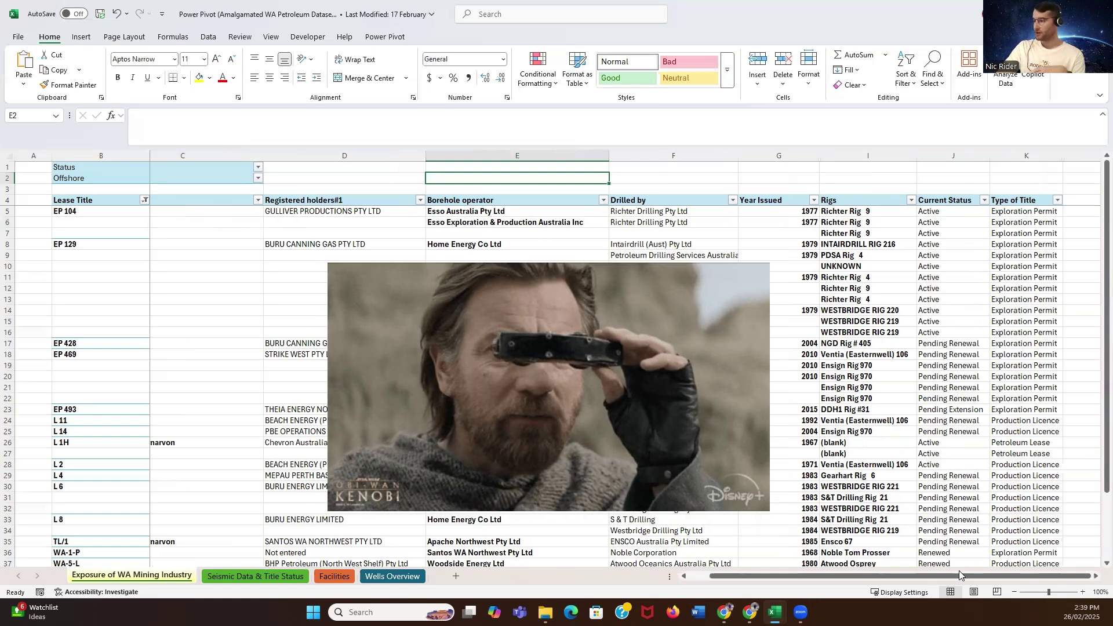
{"action": "left_click_drag", "start_coordinate": [848, 576], "coordinate": [827, 578]}
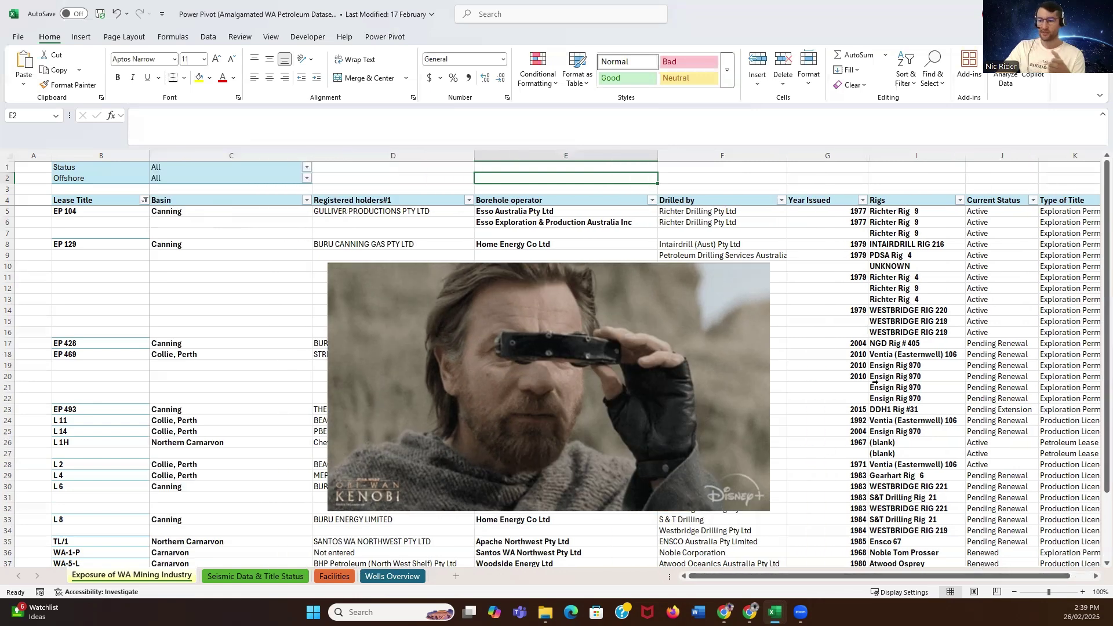
{"action": "scroll", "coordinate": [626, 383], "scroll_direction": "down", "scroll_amount": 1}
{"action": "scroll", "coordinate": [335, 235], "scroll_direction": "down", "scroll_amount": 3}
{"action": "scroll", "coordinate": [335, 235], "scroll_direction": "up", "scroll_amount": 4}
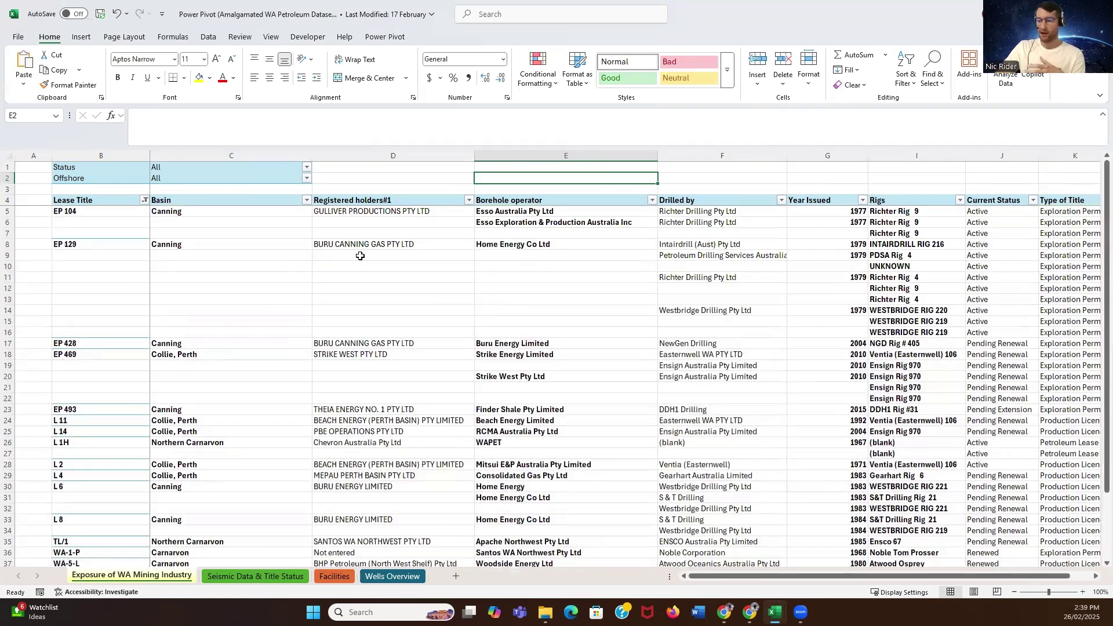
Step: Check the Offshore and Status filters, leaving both at All, and look through the lease rows down to the Grand Total
{"action": "left_click", "coordinate": [307, 177]}
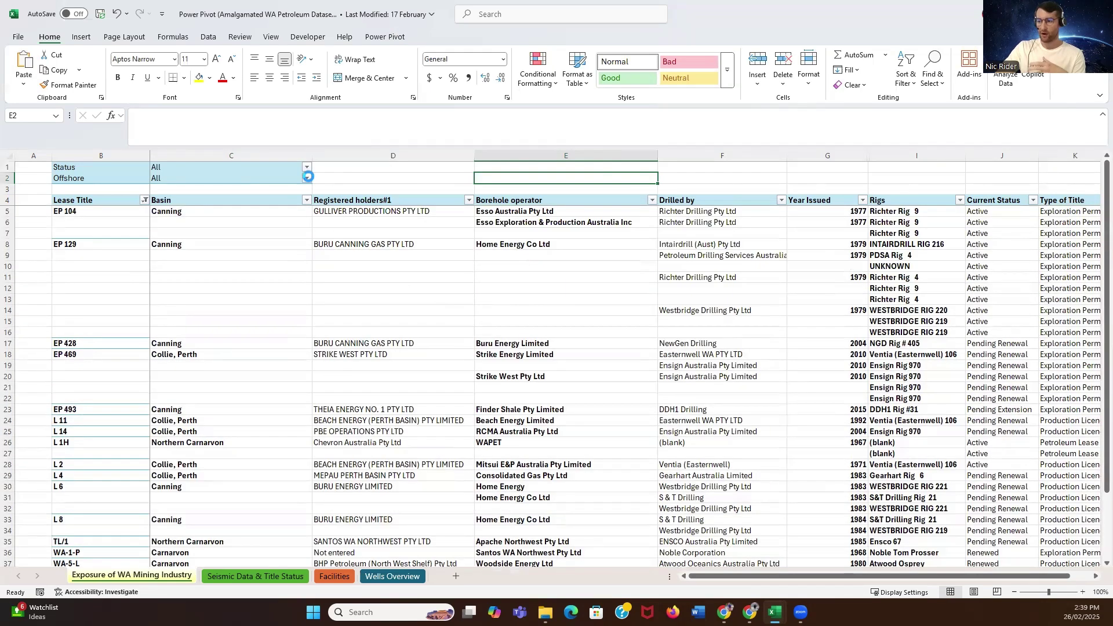
{"action": "left_click", "coordinate": [343, 172]}
{"action": "left_click", "coordinate": [307, 168]}
{"action": "left_click", "coordinate": [353, 174]}
{"action": "scroll", "coordinate": [507, 280], "scroll_direction": "down", "scroll_amount": 1}
{"action": "scroll", "coordinate": [507, 280], "scroll_direction": "down", "scroll_amount": 3}
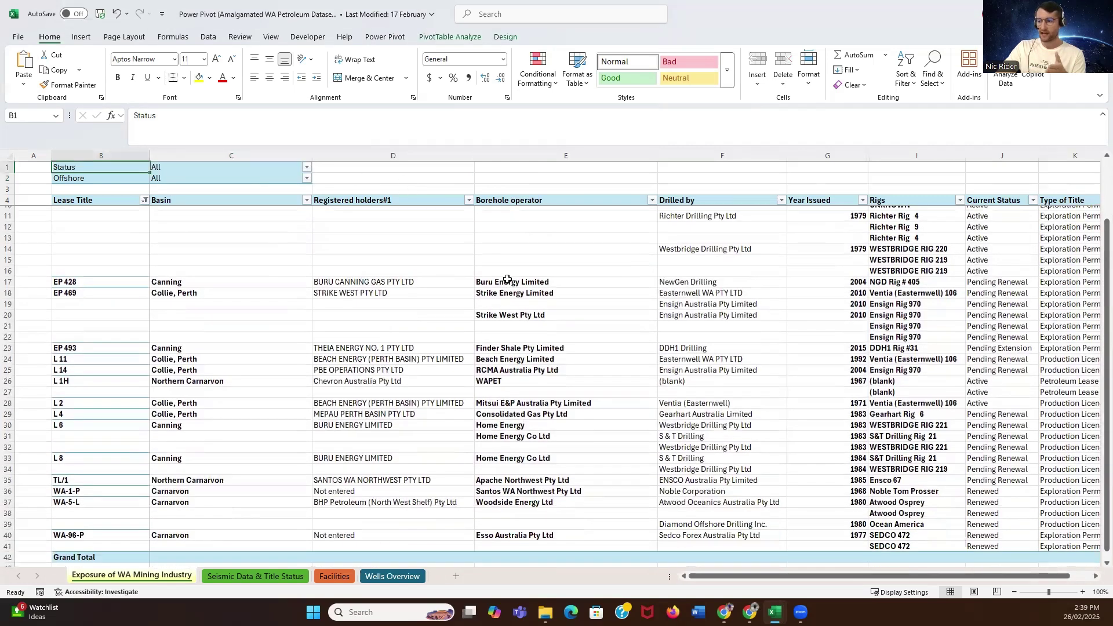
{"action": "scroll", "coordinate": [508, 278], "scroll_direction": "up", "scroll_amount": 3}
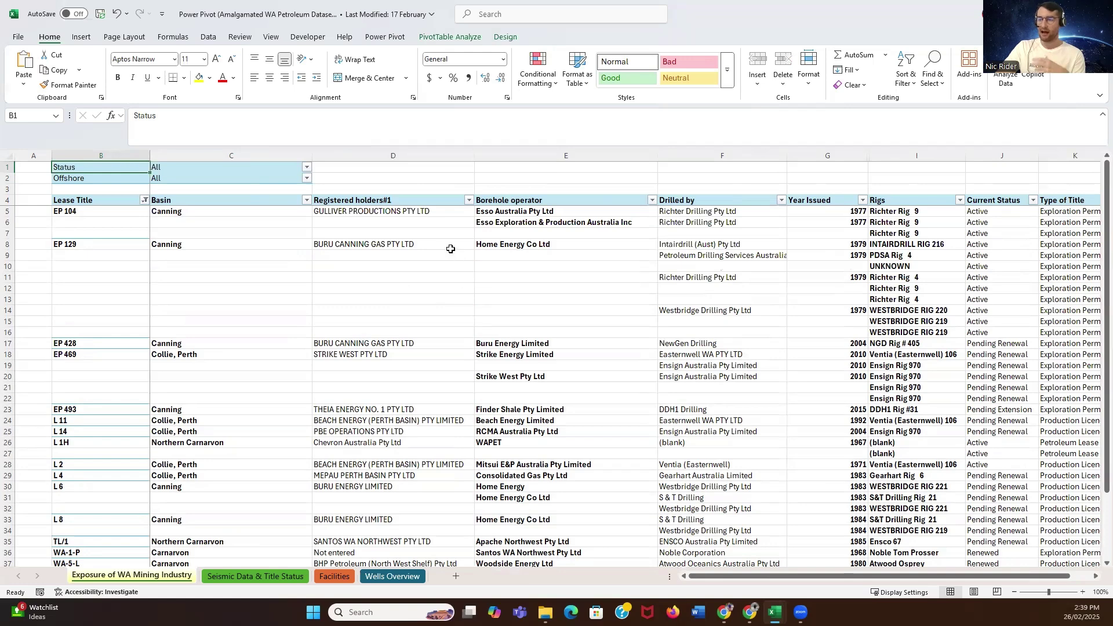
Step: View the Seismic Data & Title Status sheet and examine its lease, operator, terrain and Total 2D Seismic Shot columns
{"action": "left_click", "coordinate": [295, 576]}
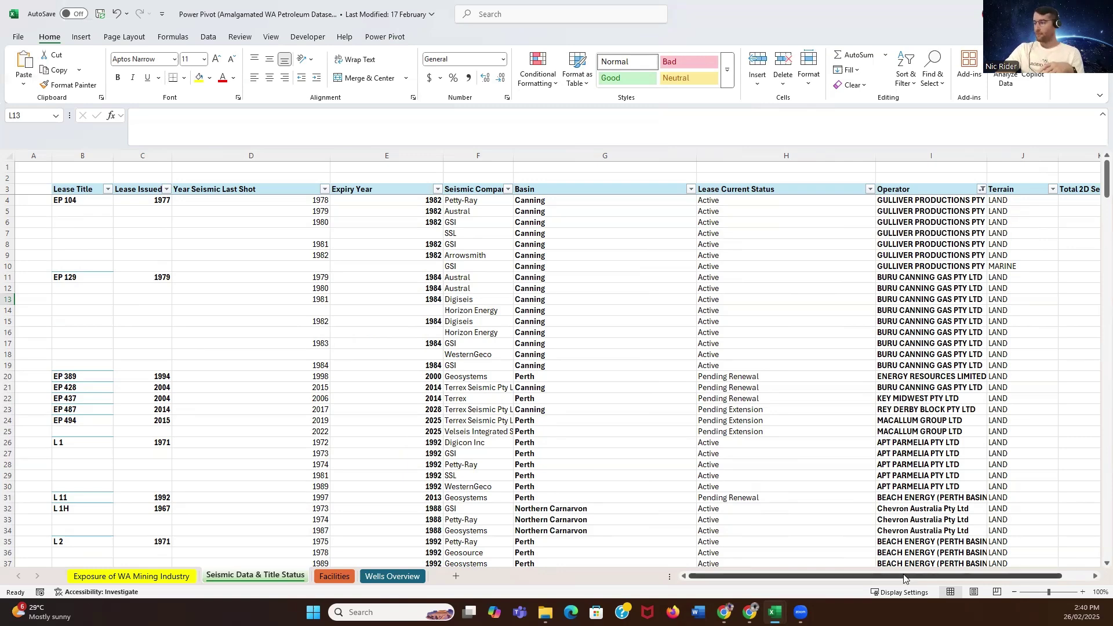
{"action": "left_click_drag", "start_coordinate": [906, 575], "coordinate": [943, 583]}
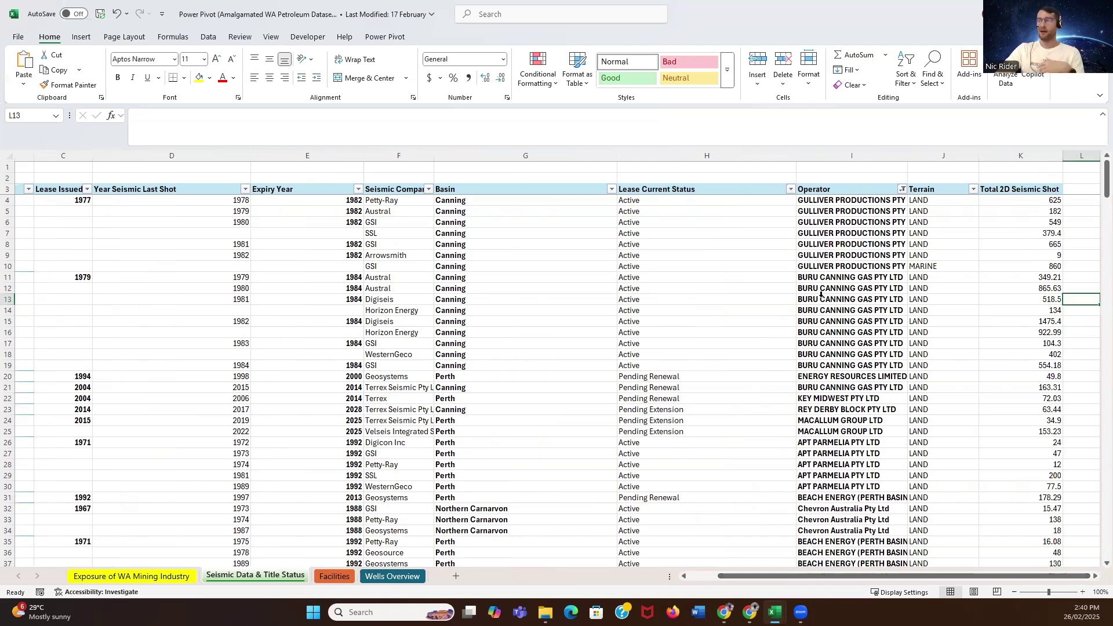
{"action": "left_click_drag", "start_coordinate": [811, 576], "coordinate": [703, 562]}
{"action": "scroll", "coordinate": [368, 281], "scroll_direction": "down", "scroll_amount": 9}
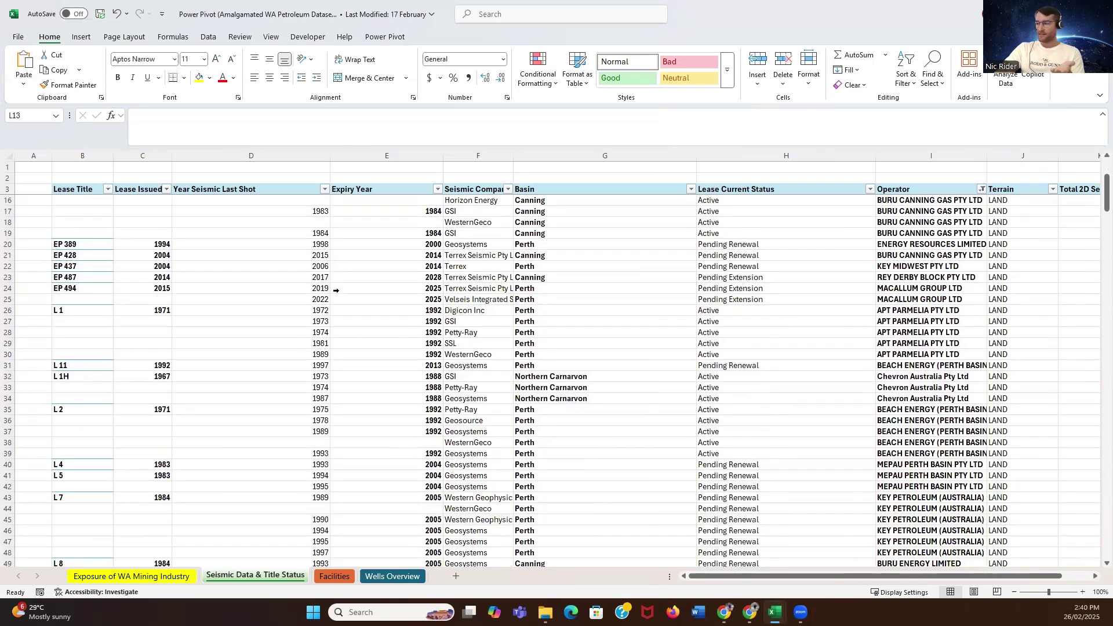
{"action": "scroll", "coordinate": [369, 281], "scroll_direction": "down", "scroll_amount": 5}
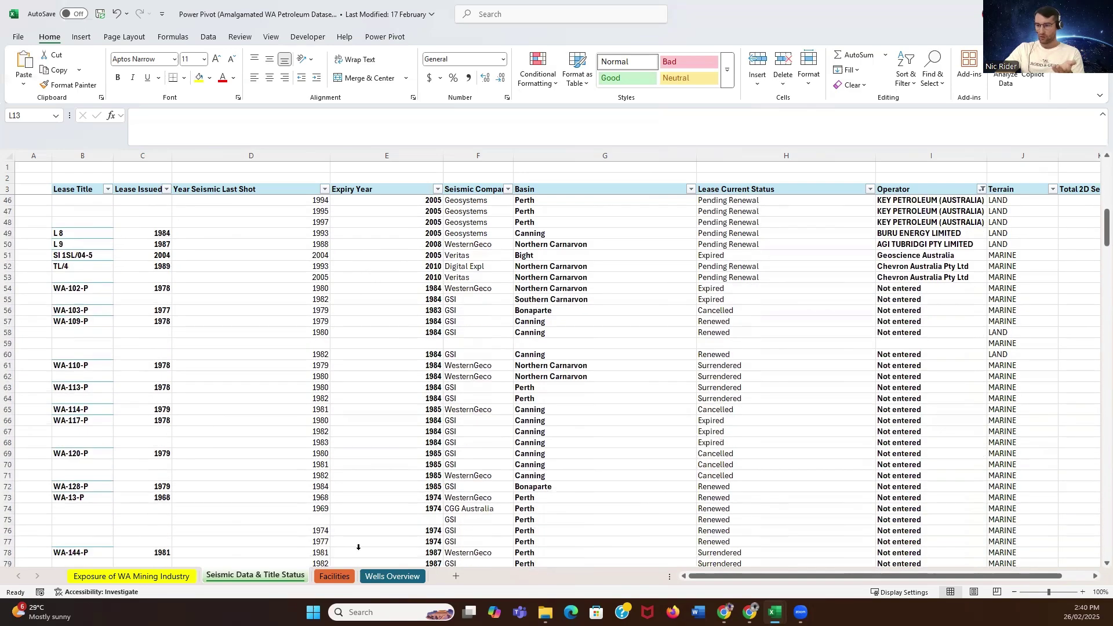
Step: View the Facilities sheet and examine the facility list, the status counts and the Total Number of Facilities Operating chart
{"action": "left_click", "coordinate": [337, 577]}
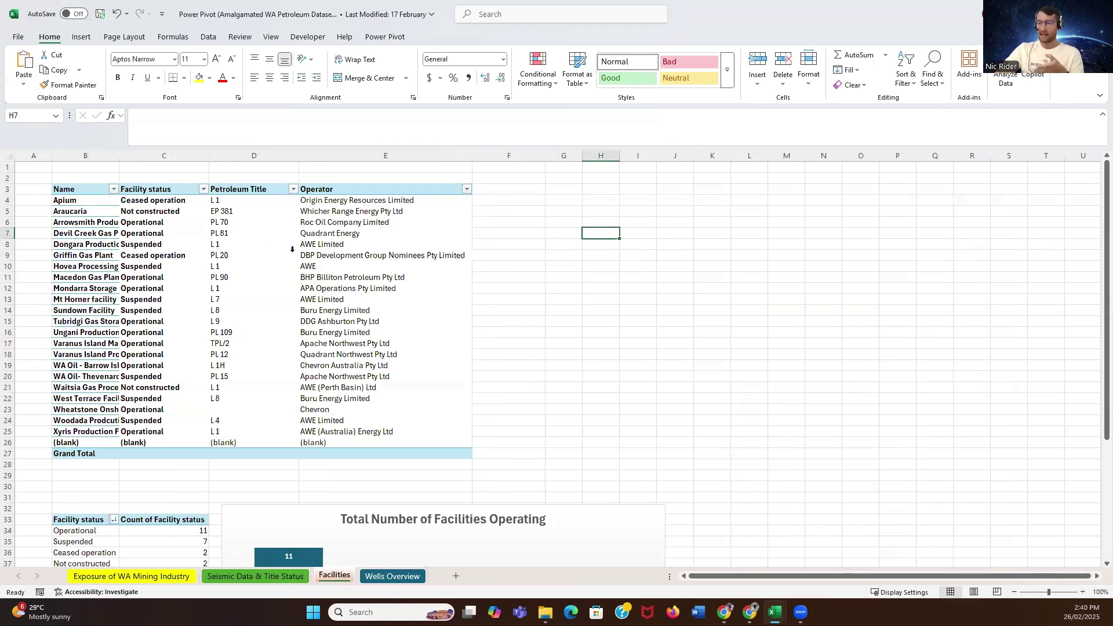
{"action": "scroll", "coordinate": [572, 244], "scroll_direction": "down", "scroll_amount": 3}
{"action": "scroll", "coordinate": [572, 244], "scroll_direction": "up", "scroll_amount": 3}
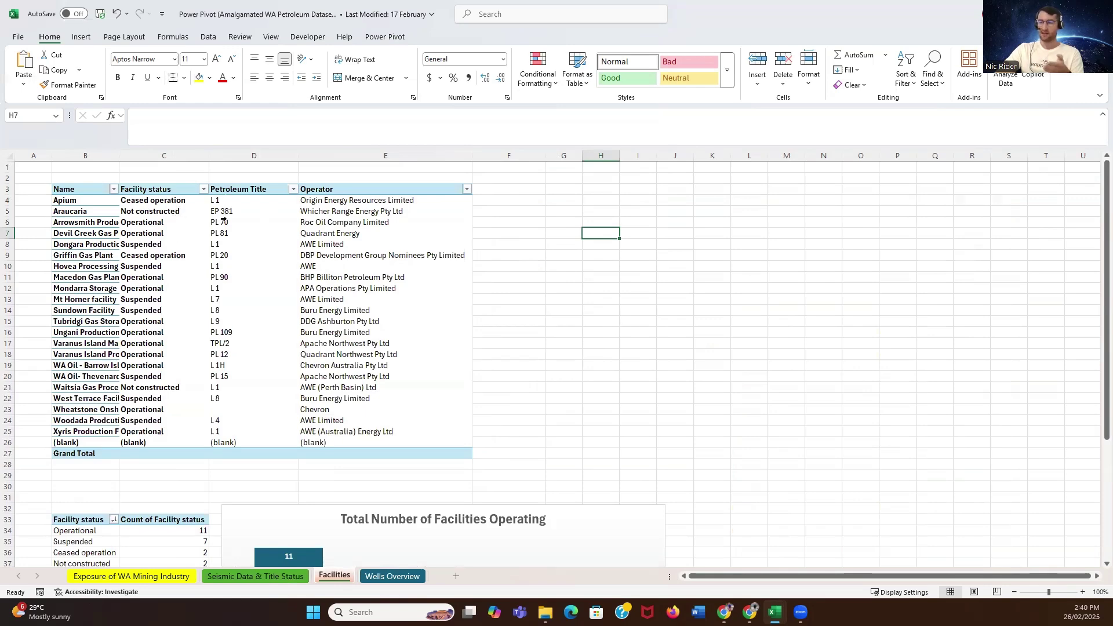
{"action": "scroll", "coordinate": [831, 337], "scroll_direction": "down", "scroll_amount": 5}
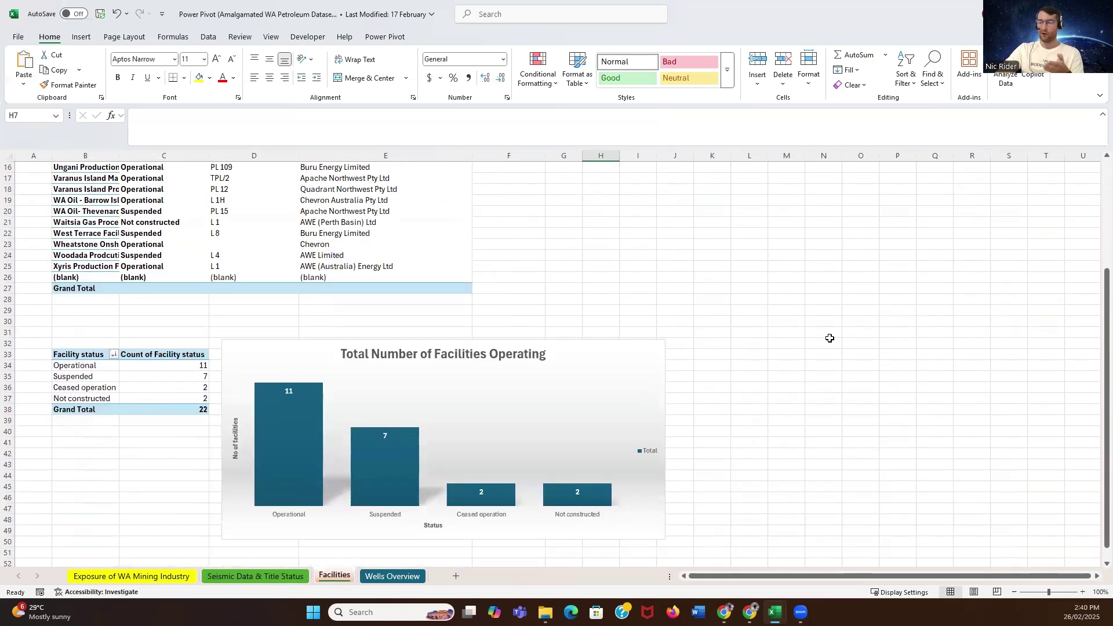
{"action": "scroll", "coordinate": [620, 293], "scroll_direction": "up", "scroll_amount": 4}
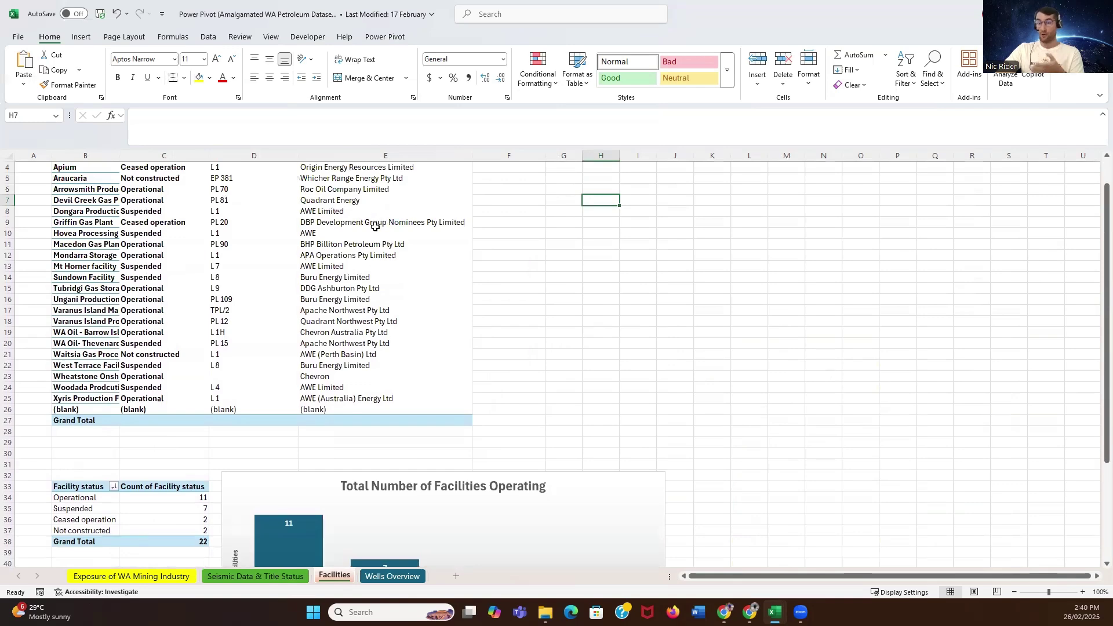
{"action": "scroll", "coordinate": [703, 290], "scroll_direction": "down", "scroll_amount": 4}
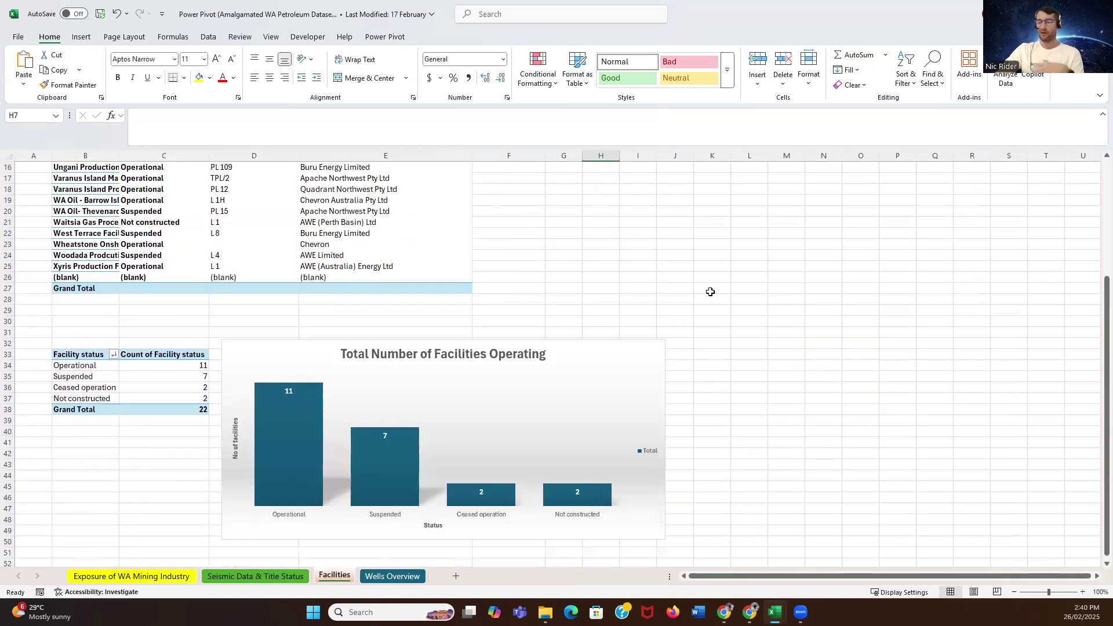
Step: Look over the facilities chart and list once more, and view the Santos Wells Rig Release Year table on the Wells Overview sheet
{"action": "scroll", "coordinate": [712, 291], "scroll_direction": "down", "scroll_amount": 1}
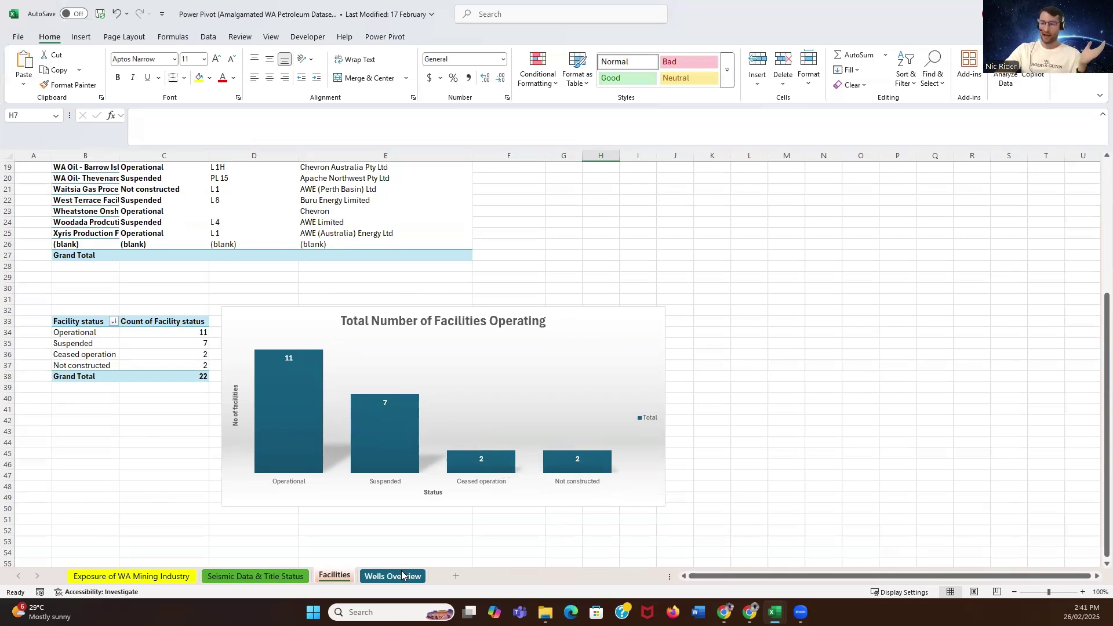
{"action": "scroll", "coordinate": [347, 273], "scroll_direction": "up", "scroll_amount": 6}
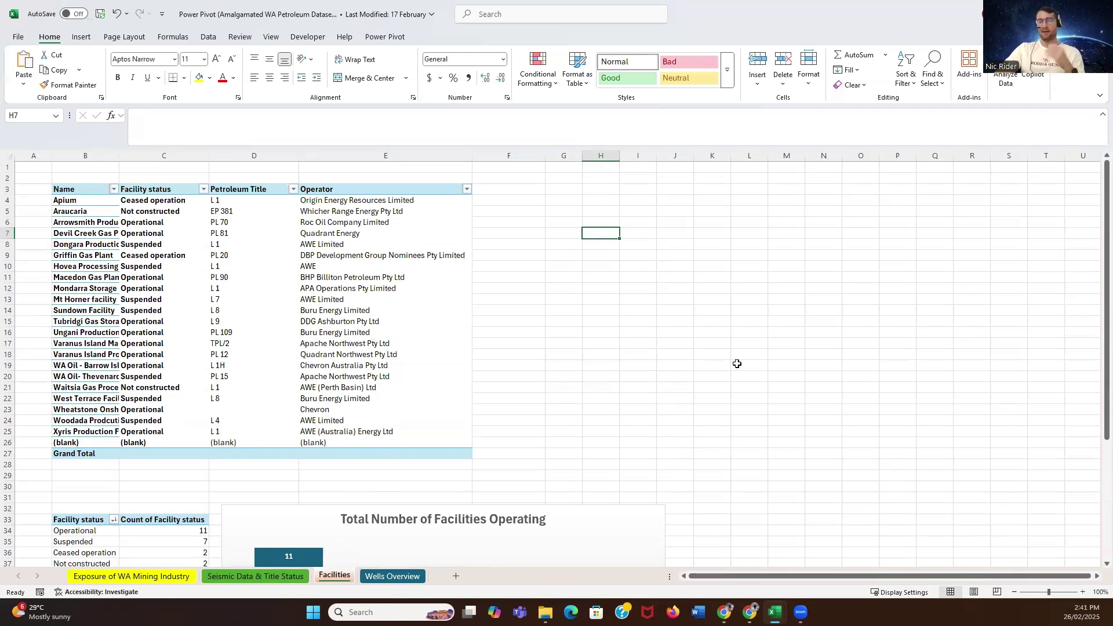
{"action": "left_click", "coordinate": [411, 577]}
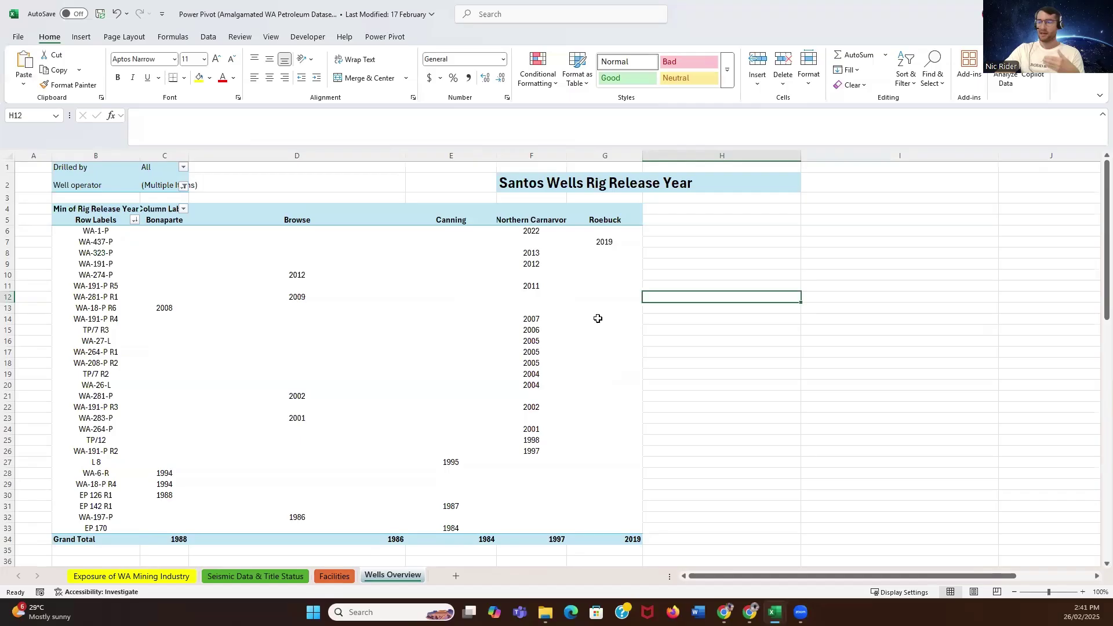
{"action": "scroll", "coordinate": [697, 371], "scroll_direction": "down", "scroll_amount": 3}
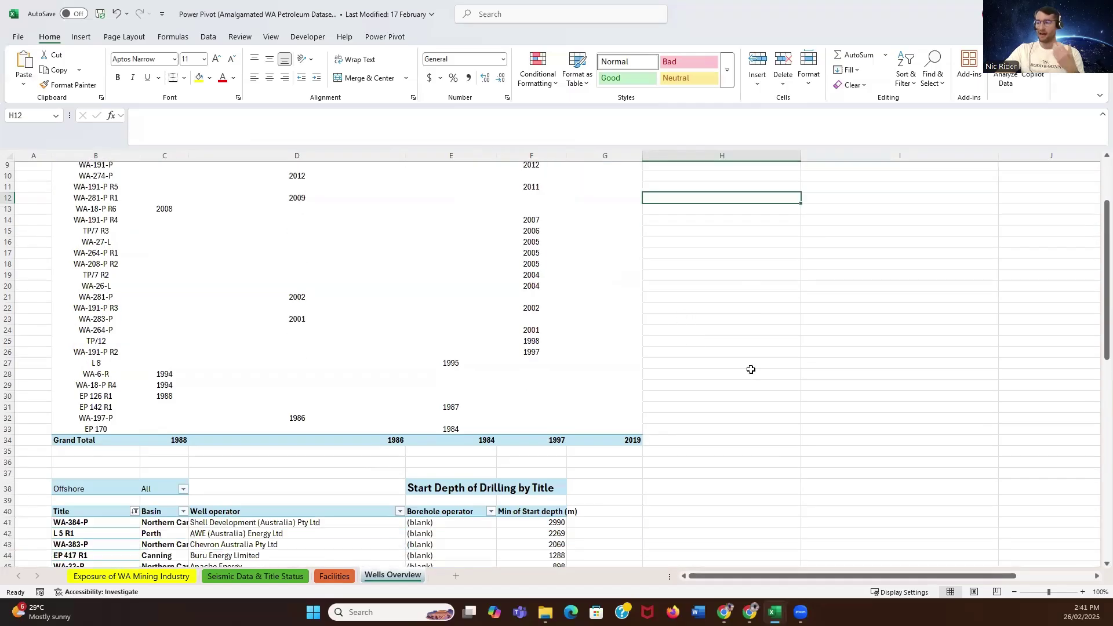
Step: Examine the Start Depth of Drilling by Title pivot table, including its operator and Min of Start depth (m) columns
{"action": "scroll", "coordinate": [753, 371], "scroll_direction": "down", "scroll_amount": 5}
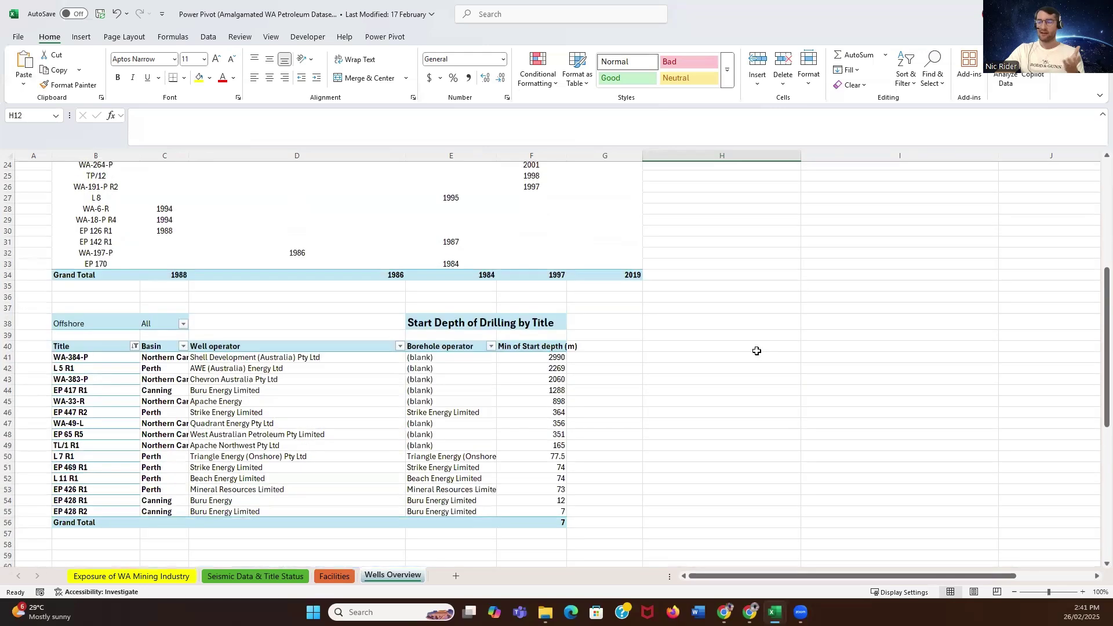
{"action": "scroll", "coordinate": [755, 351], "scroll_direction": "down", "scroll_amount": 3}
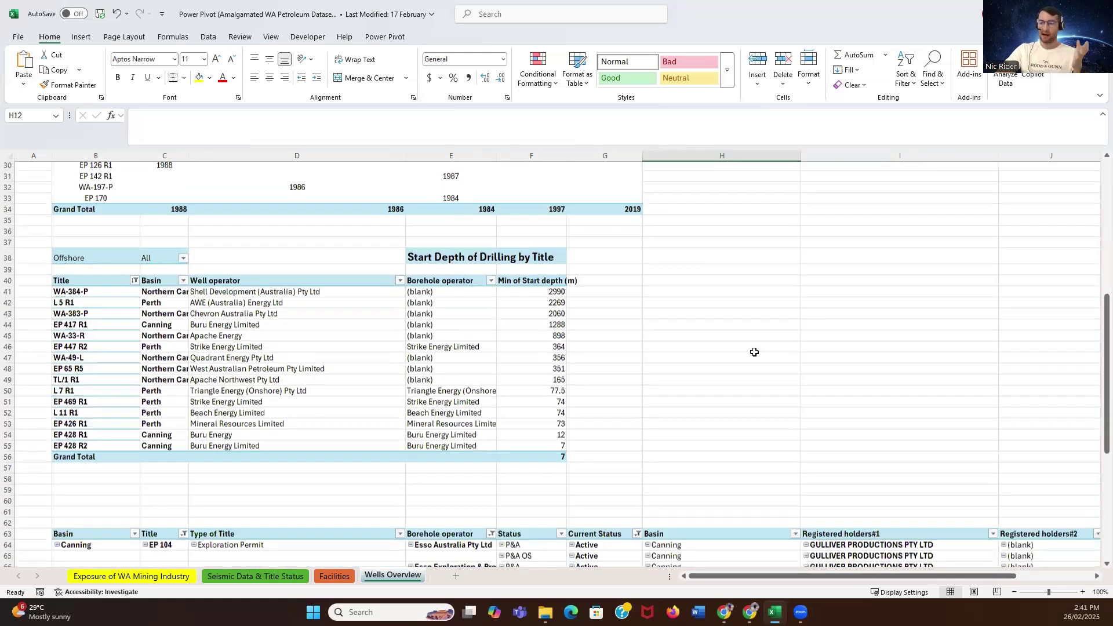
{"action": "scroll", "coordinate": [753, 351], "scroll_direction": "down", "scroll_amount": 1}
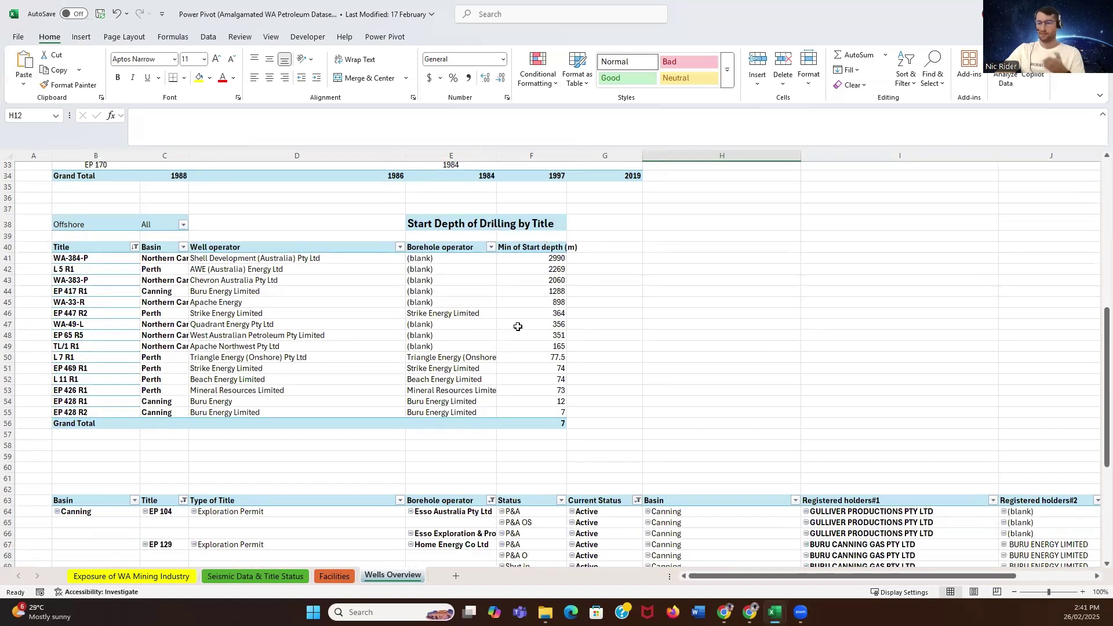
{"action": "mouse_move", "coordinate": [530, 272]}
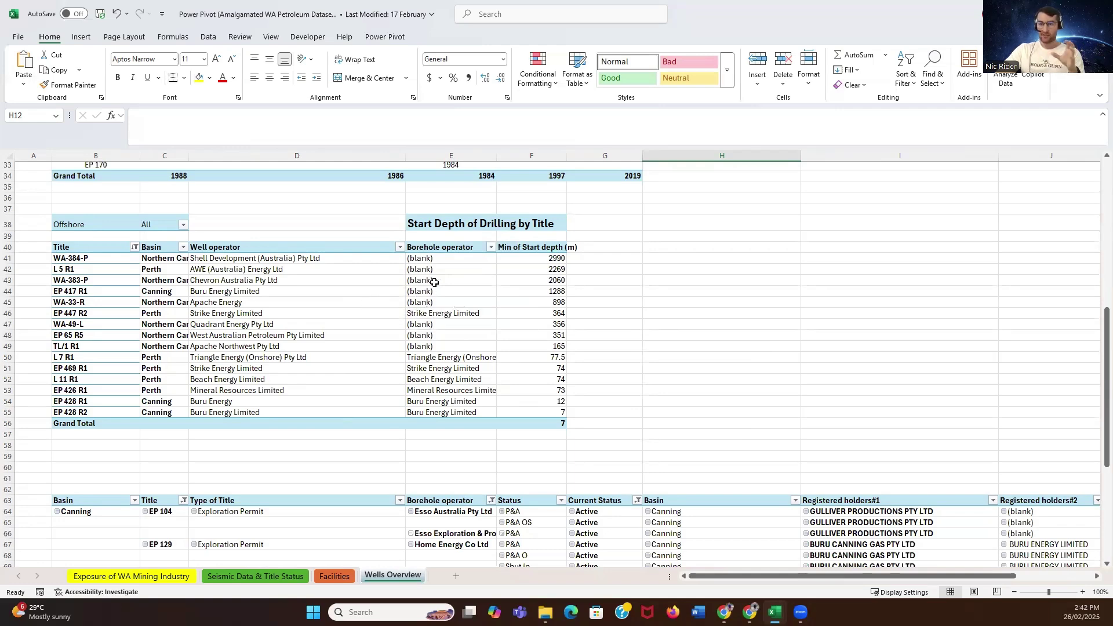
Step: Examine the pivot table of basins, titles and borehole operators across to the Registered holders#3 and Sum of Ground elevation columns
{"action": "scroll", "coordinate": [763, 316], "scroll_direction": "down", "scroll_amount": 8}
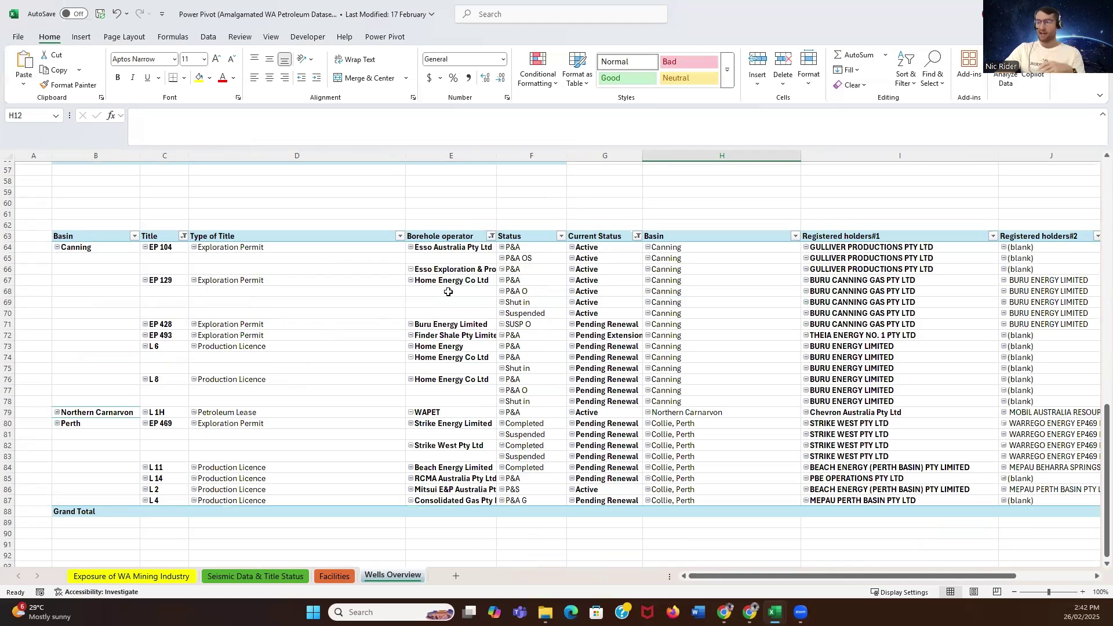
{"action": "scroll", "coordinate": [319, 279], "scroll_direction": "down", "scroll_amount": 1}
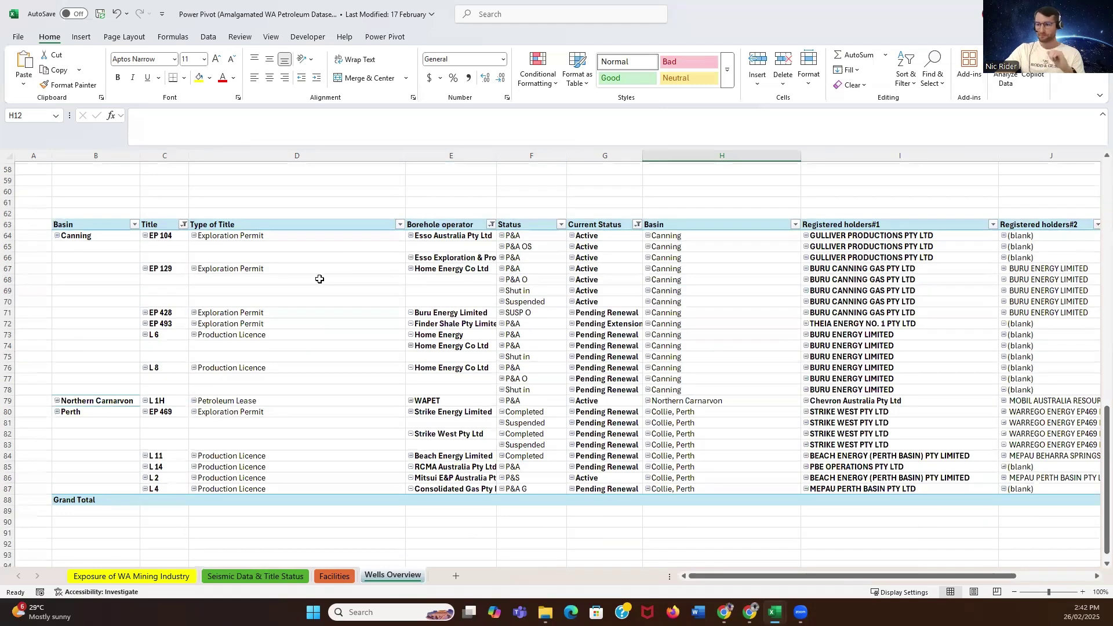
{"action": "scroll", "coordinate": [319, 279], "scroll_direction": "down", "scroll_amount": 2}
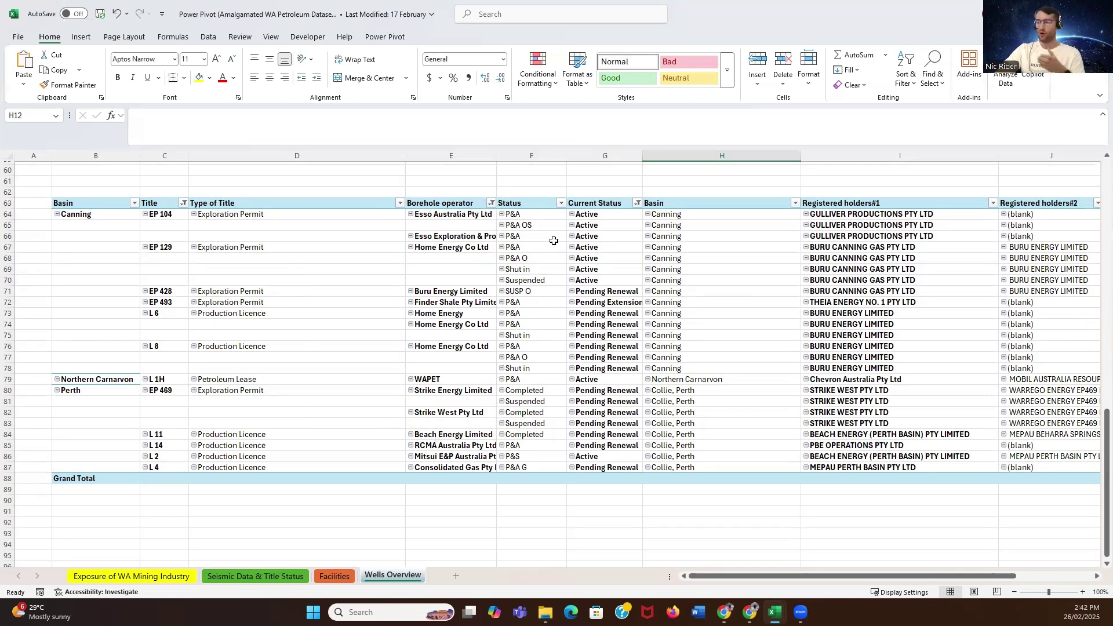
{"action": "left_click_drag", "start_coordinate": [805, 577], "coordinate": [880, 578]}
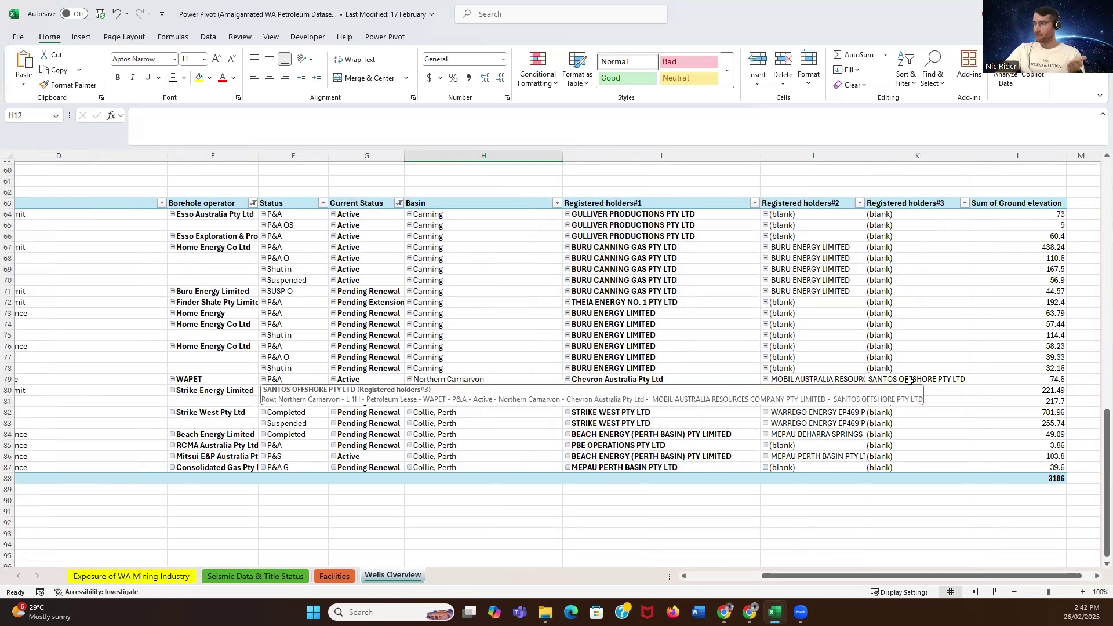
Step: Trace the Chevron Australia Pty Ltd row for title L 1H, checking its basin, type of title, borehole operator and status cells
{"action": "left_click", "coordinate": [624, 377]}
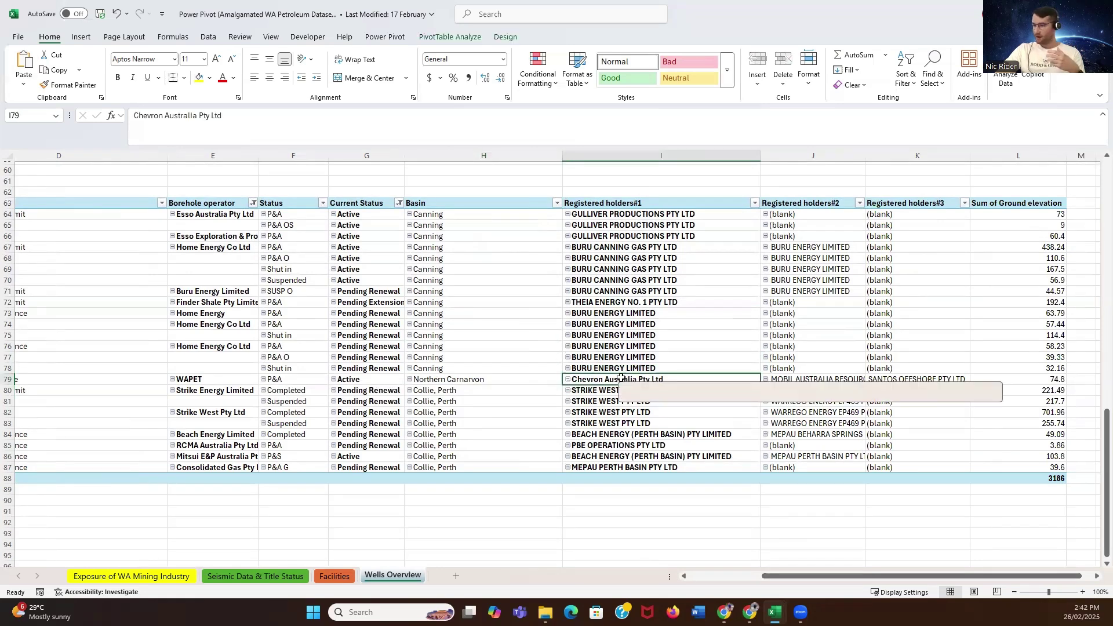
{"action": "key", "text": "Left"}
{"action": "key", "text": "Left"}
{"action": "key", "text": "Left"}
{"action": "key", "text": "Left"}
{"action": "key", "text": "Left"}
{"action": "key", "text": "Left"}
{"action": "key", "text": "Left"}
{"action": "key", "text": "Left"}
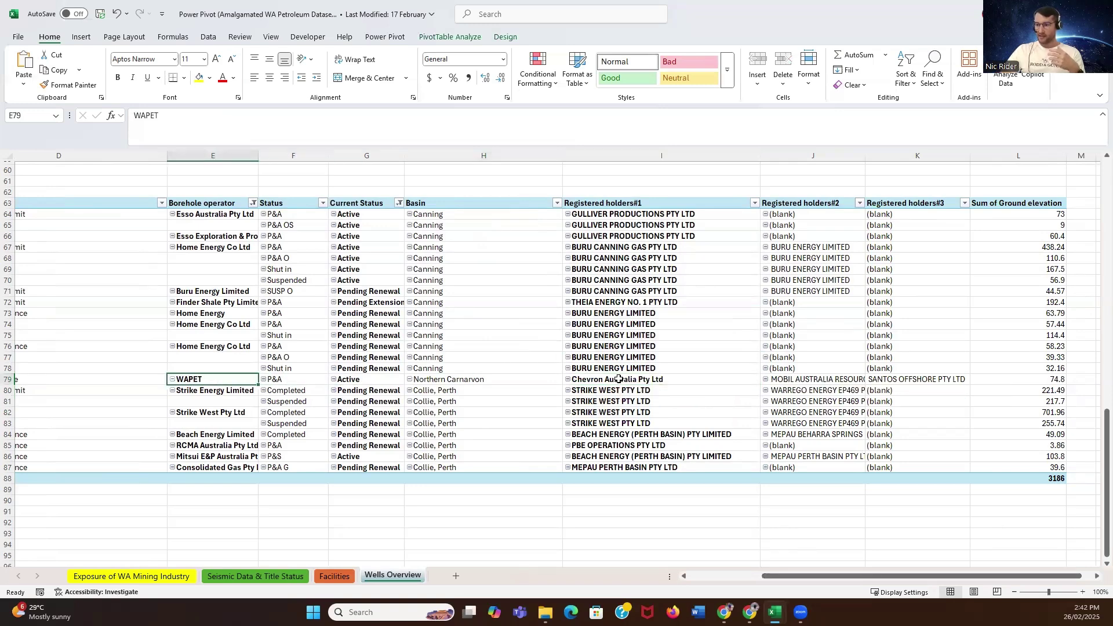
{"action": "key", "text": "Right"}
{"action": "key", "text": "Right"}
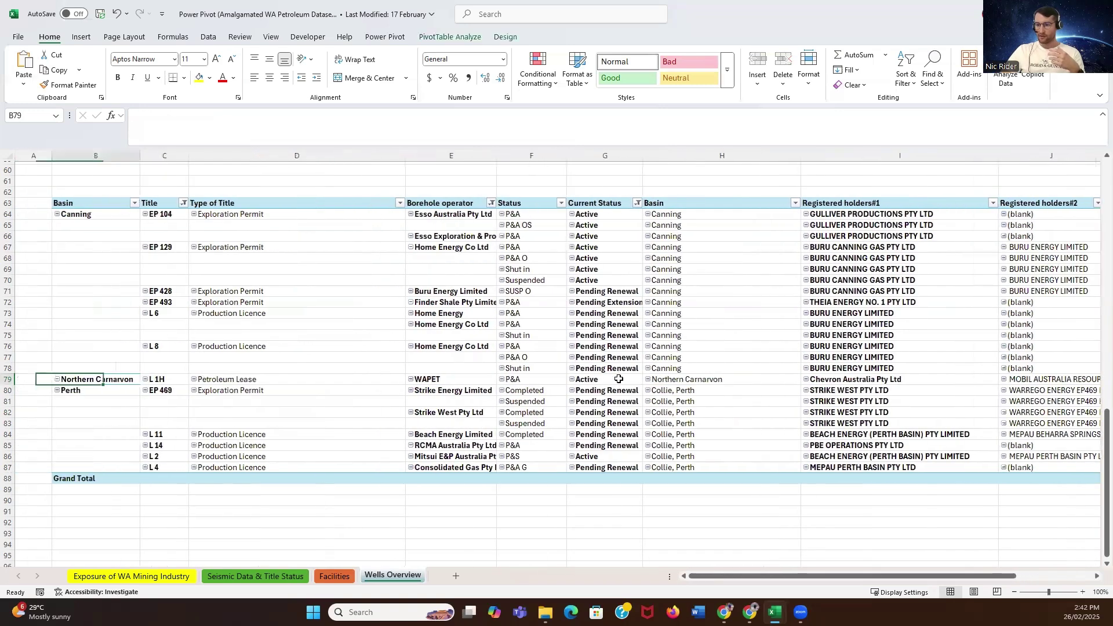
{"action": "key", "text": "Right"}
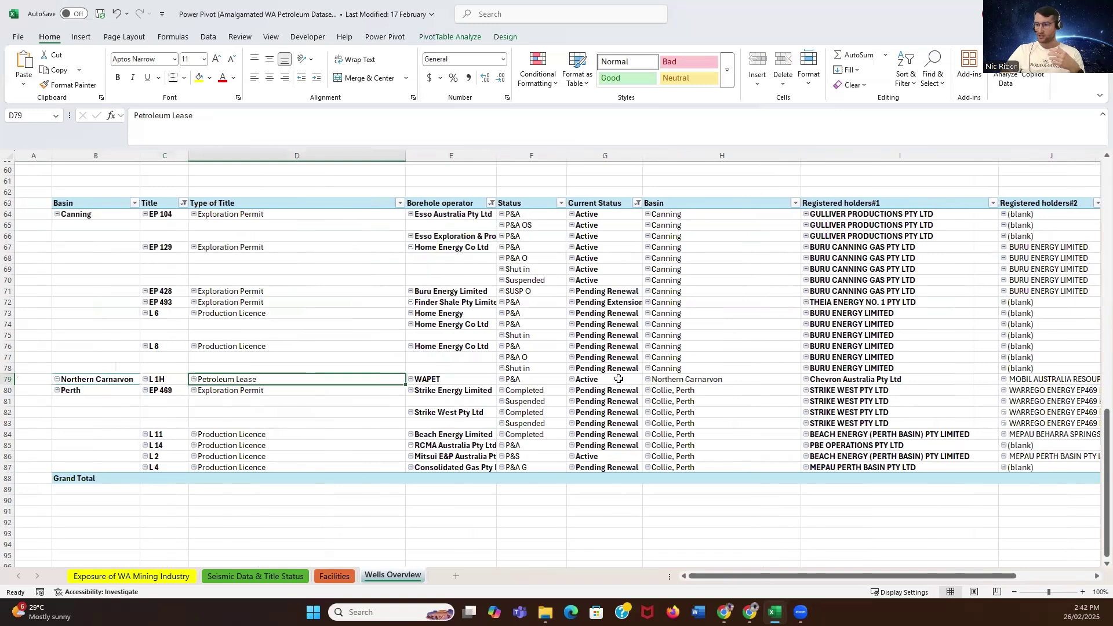
{"action": "key", "text": "Right"}
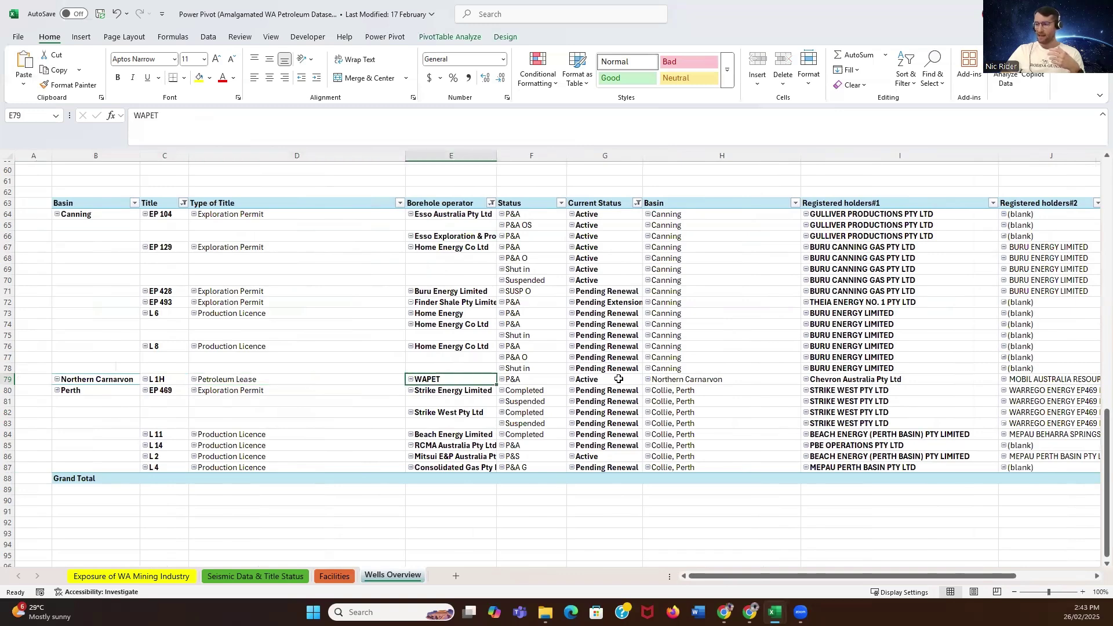
{"action": "key", "text": "Right"}
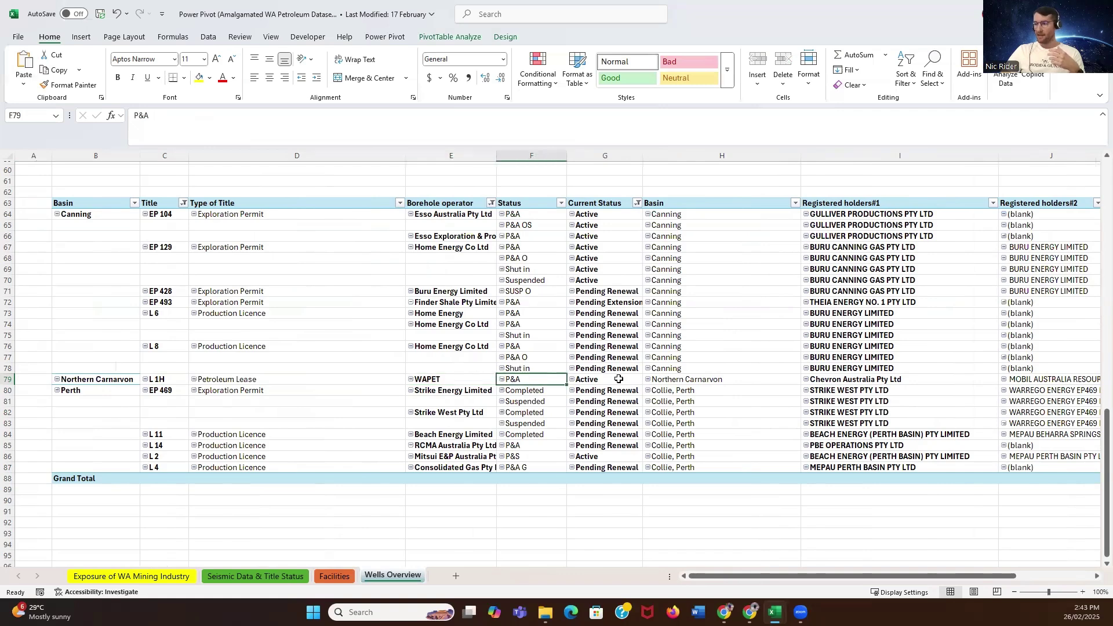
{"action": "key", "text": "Left"}
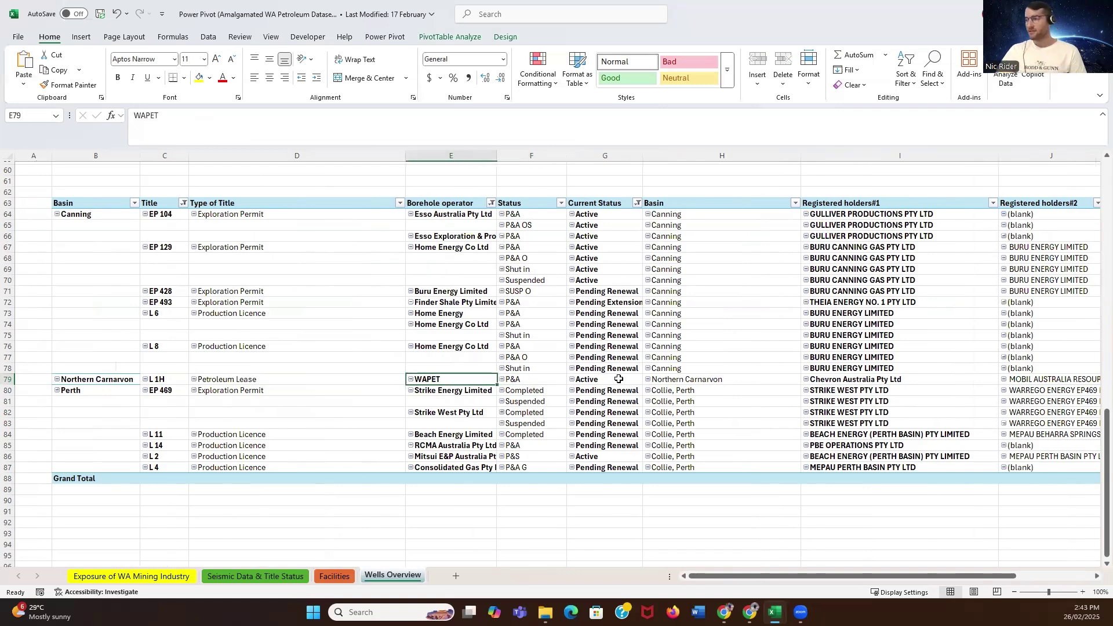
{"action": "key", "text": "Left"}
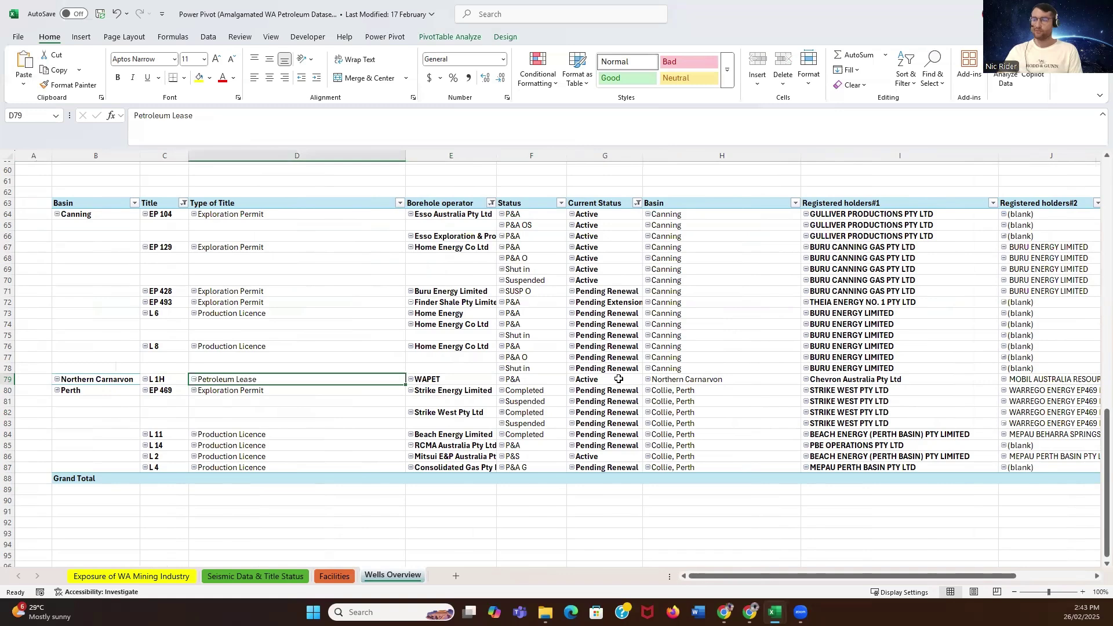
Step: Deselect the L 1H row and return to the Santos Wells Rig Release Year table at the start of the sheet
{"action": "left_click", "coordinate": [374, 193]}
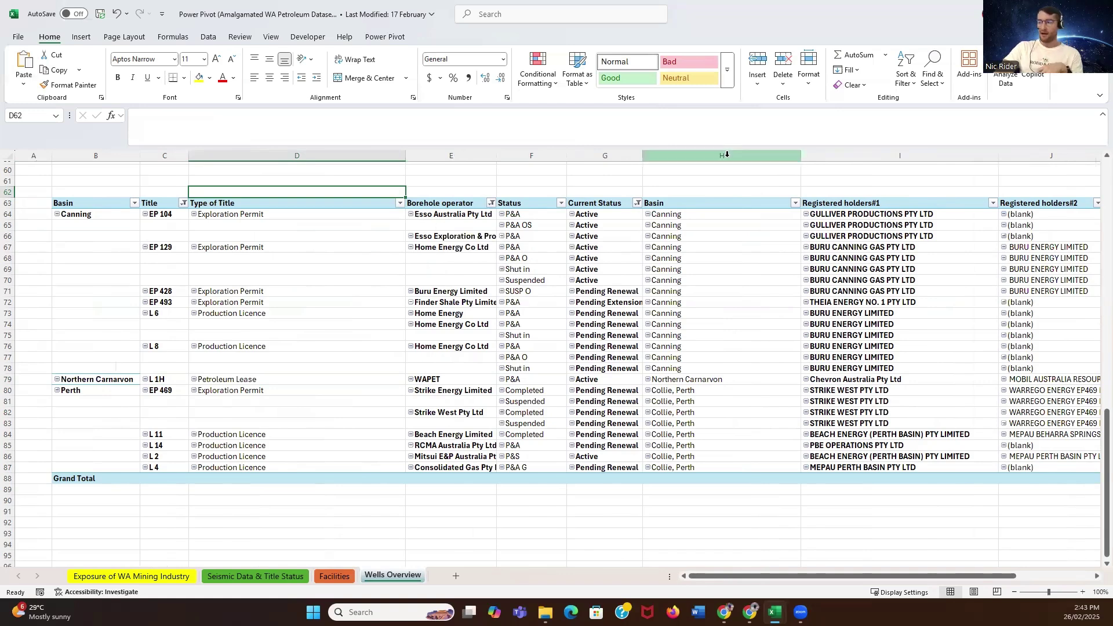
{"action": "scroll", "coordinate": [707, 178], "scroll_direction": "up", "scroll_amount": 5}
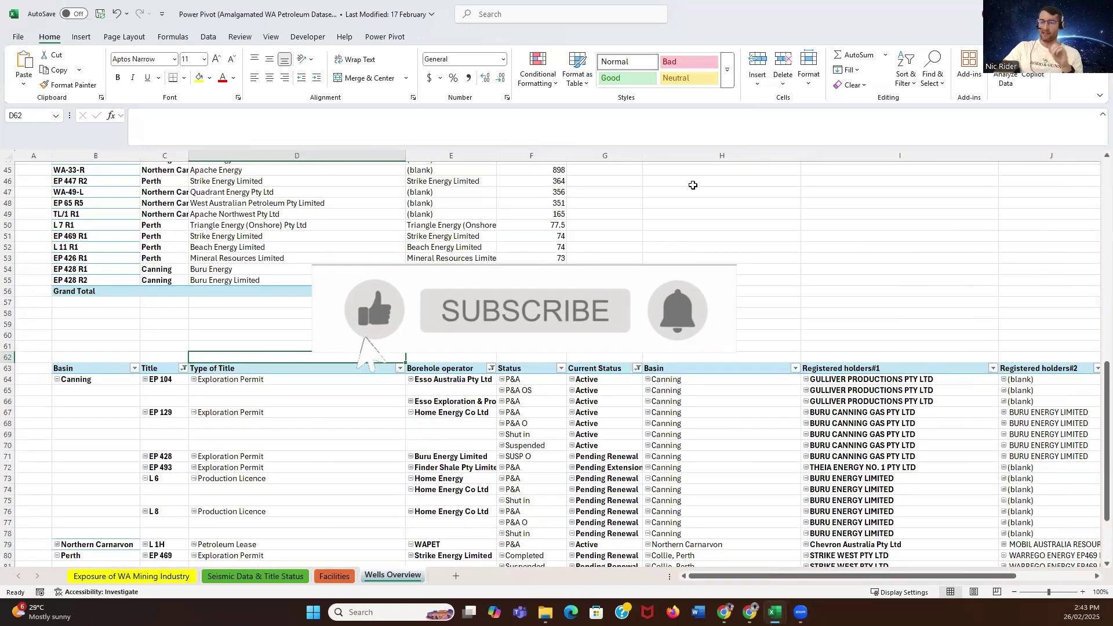
{"action": "scroll", "coordinate": [692, 185], "scroll_direction": "up", "scroll_amount": 15}
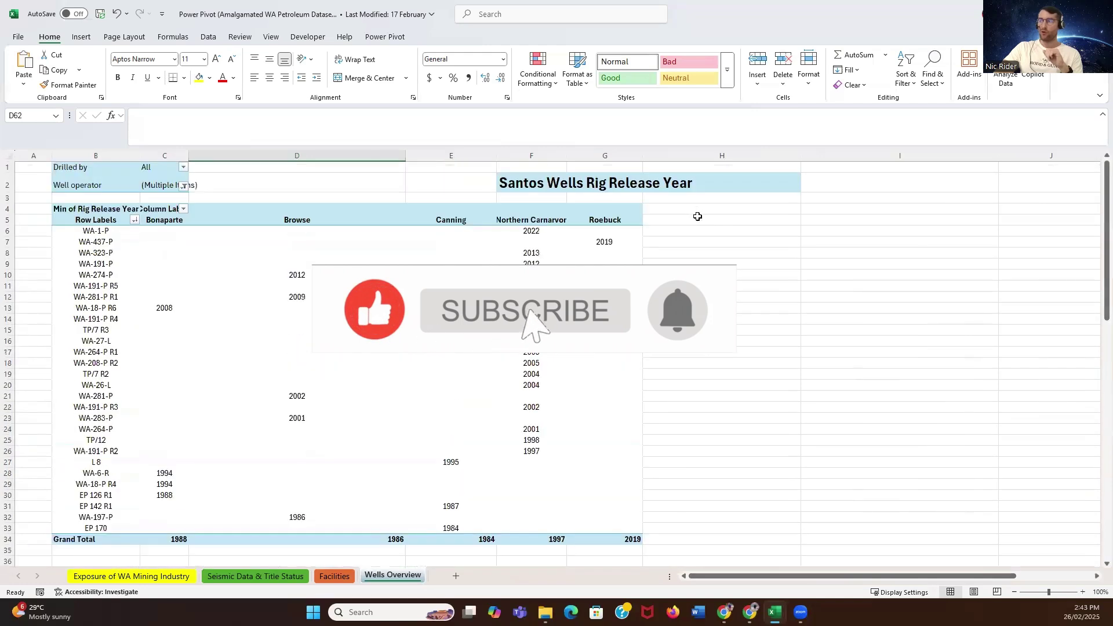